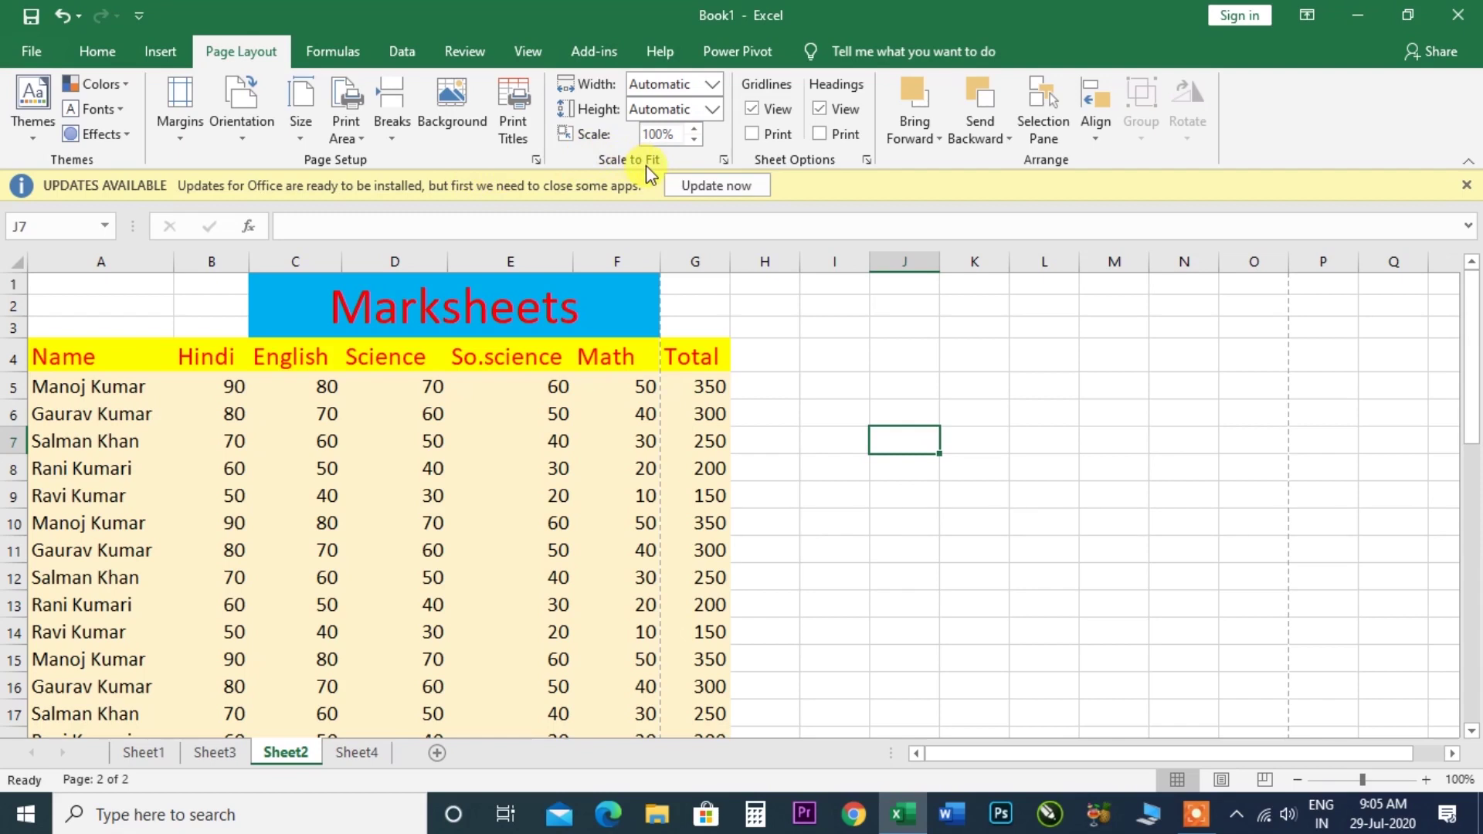
Review every page of the Marksheets sheet in the print preview and return to the worksheet
key(ctrl+F2)
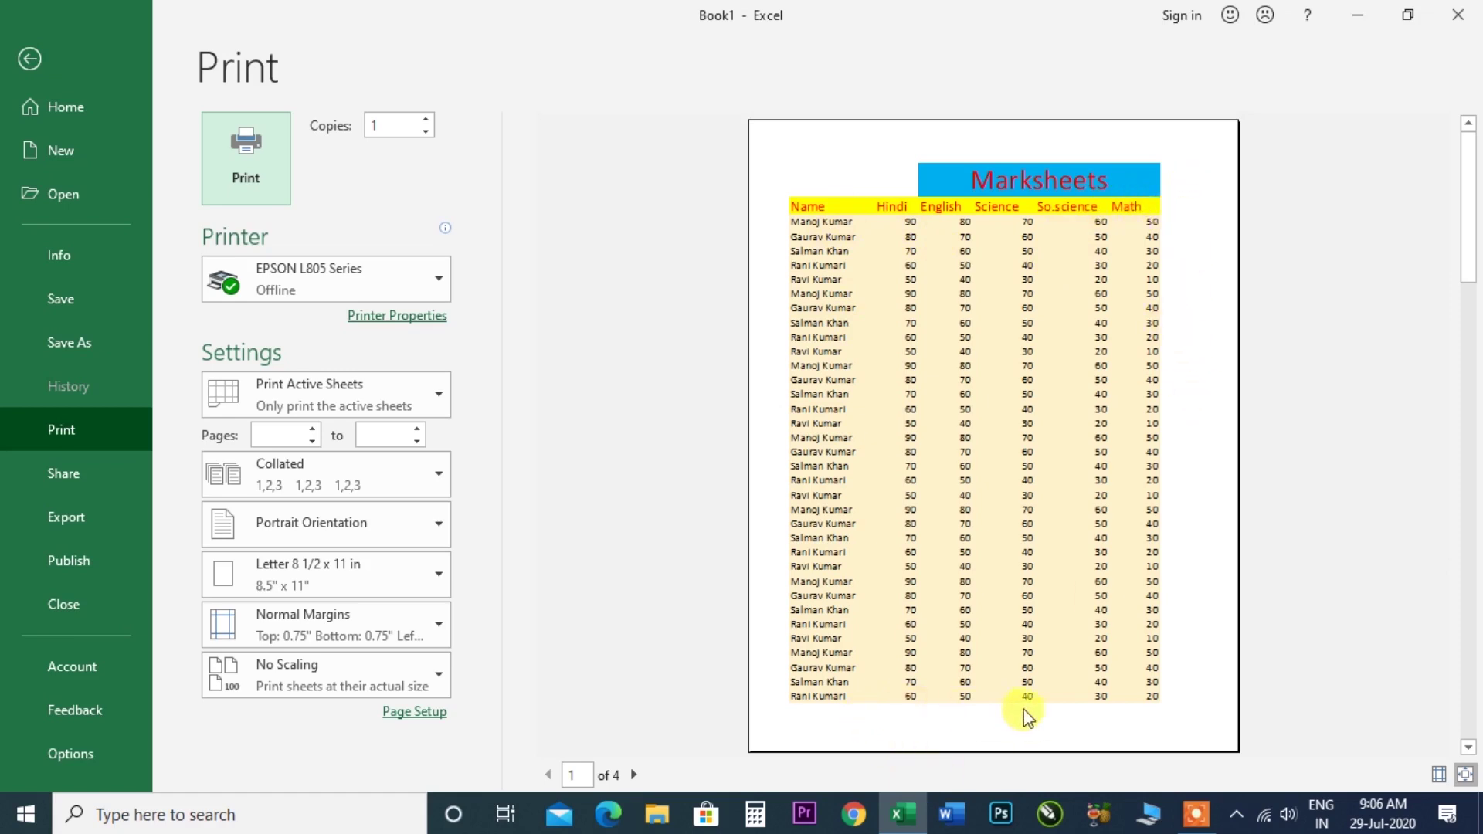
click(636, 775)
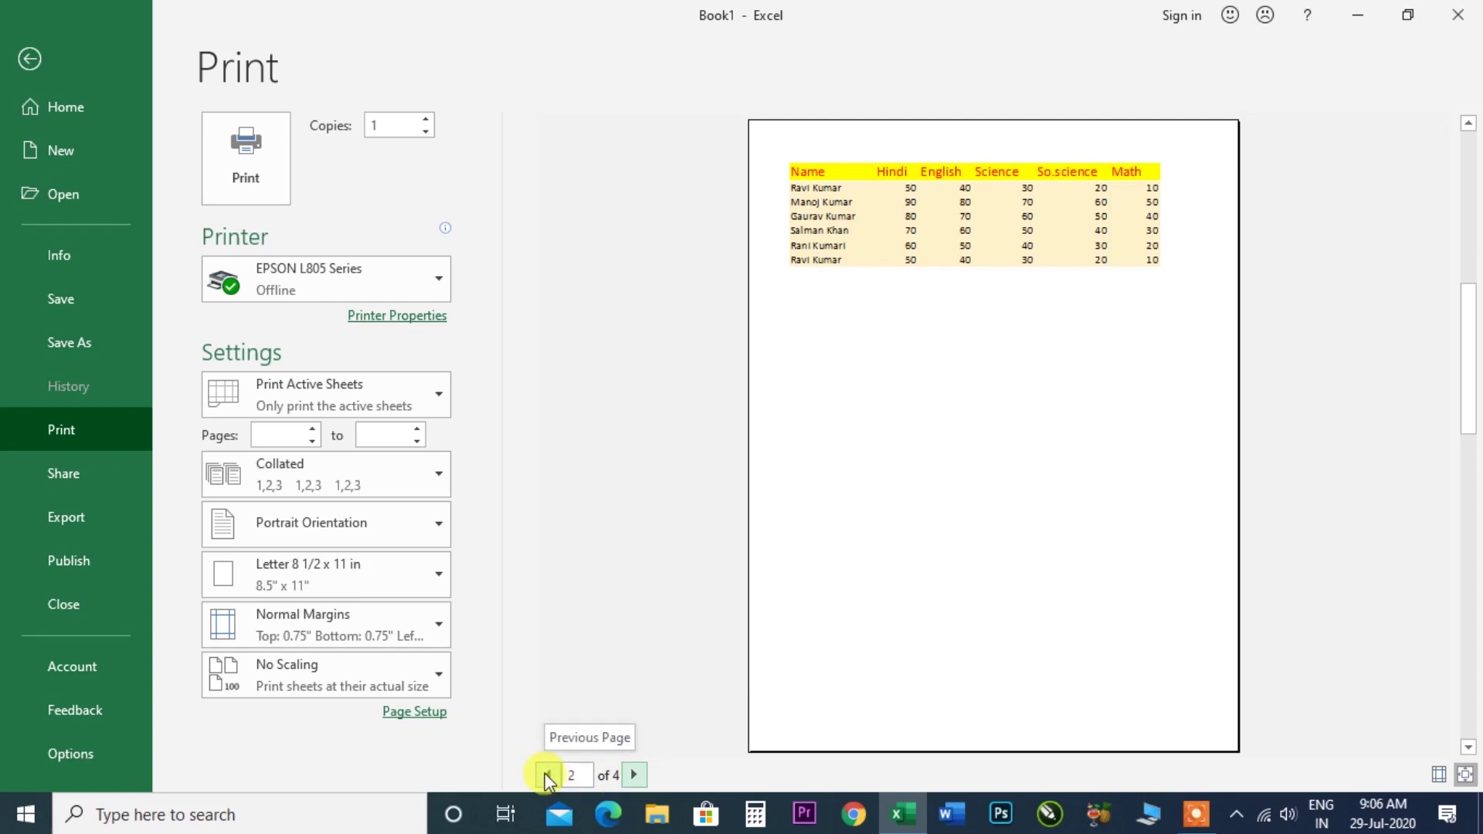
click(636, 775)
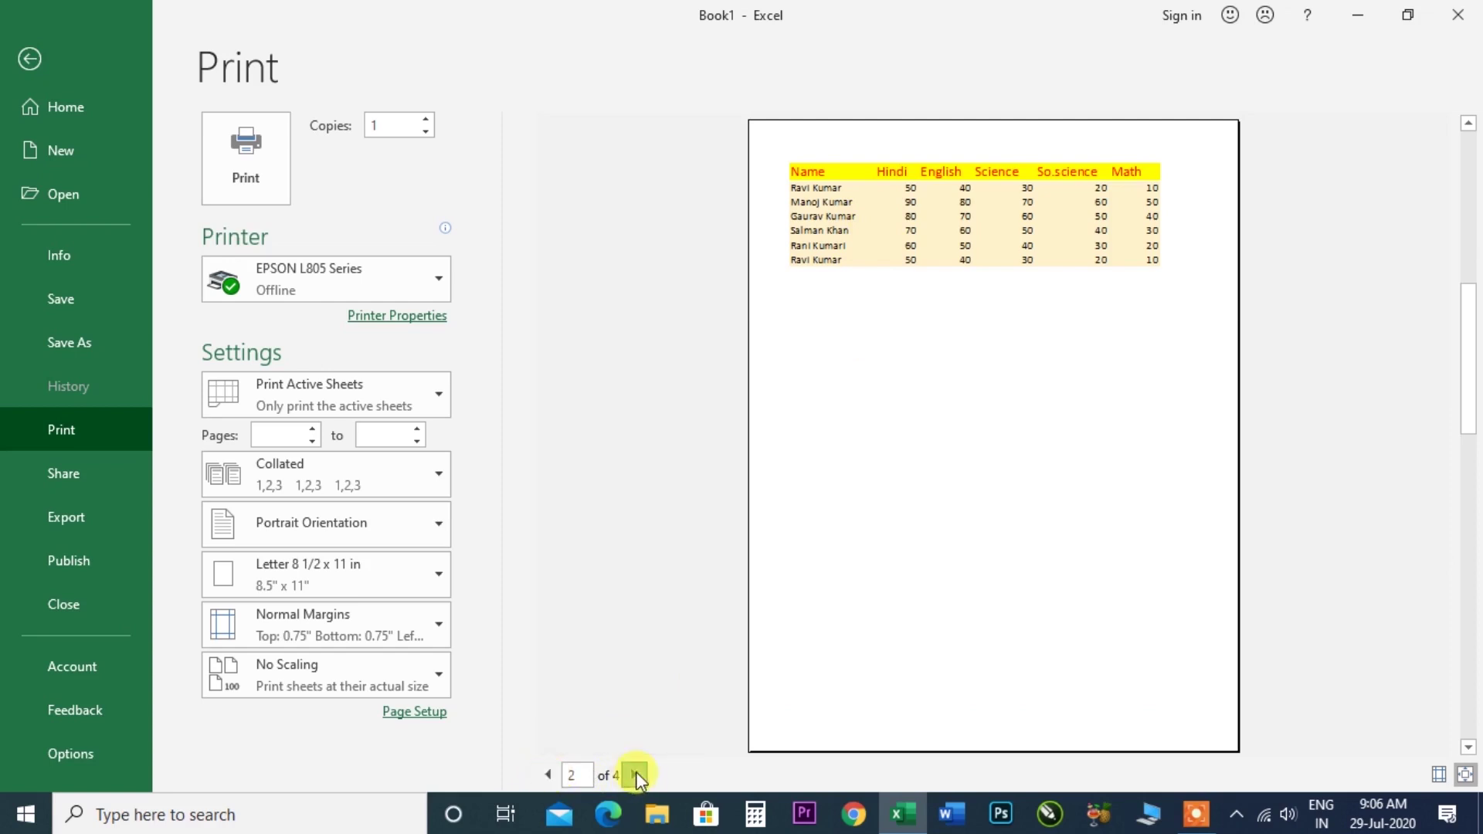
click(637, 775)
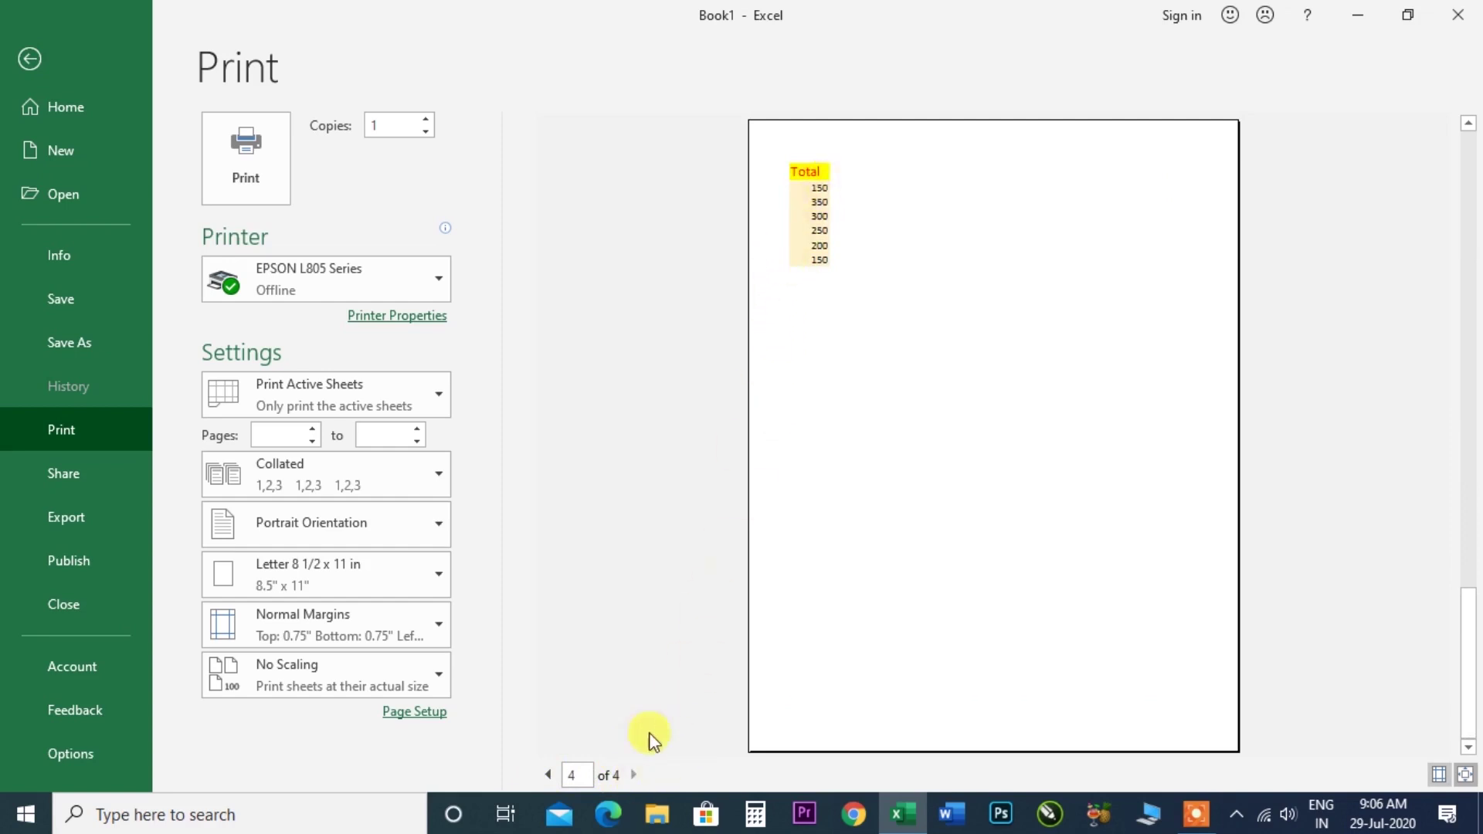
click(550, 775)
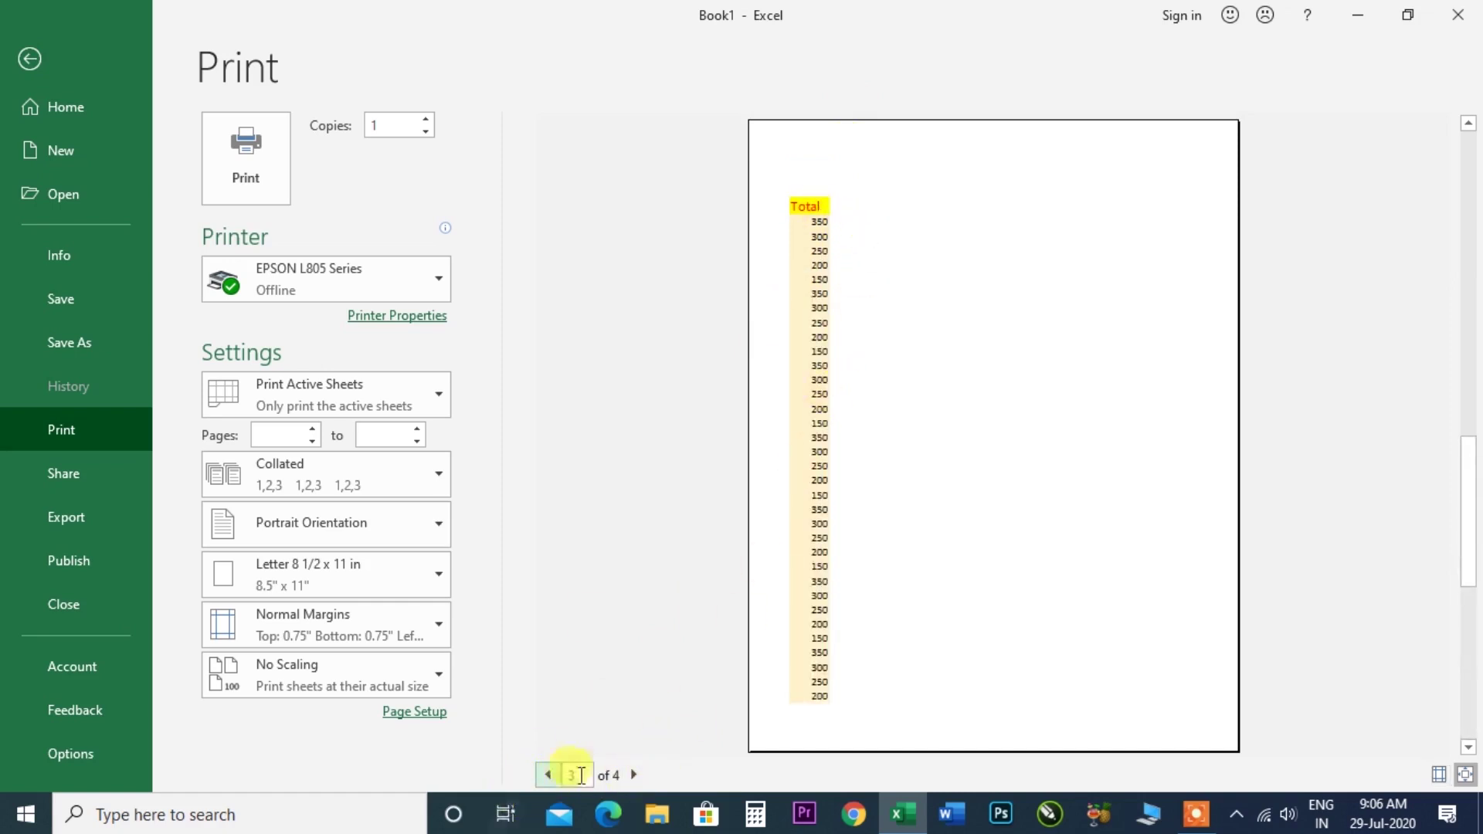
click(547, 775)
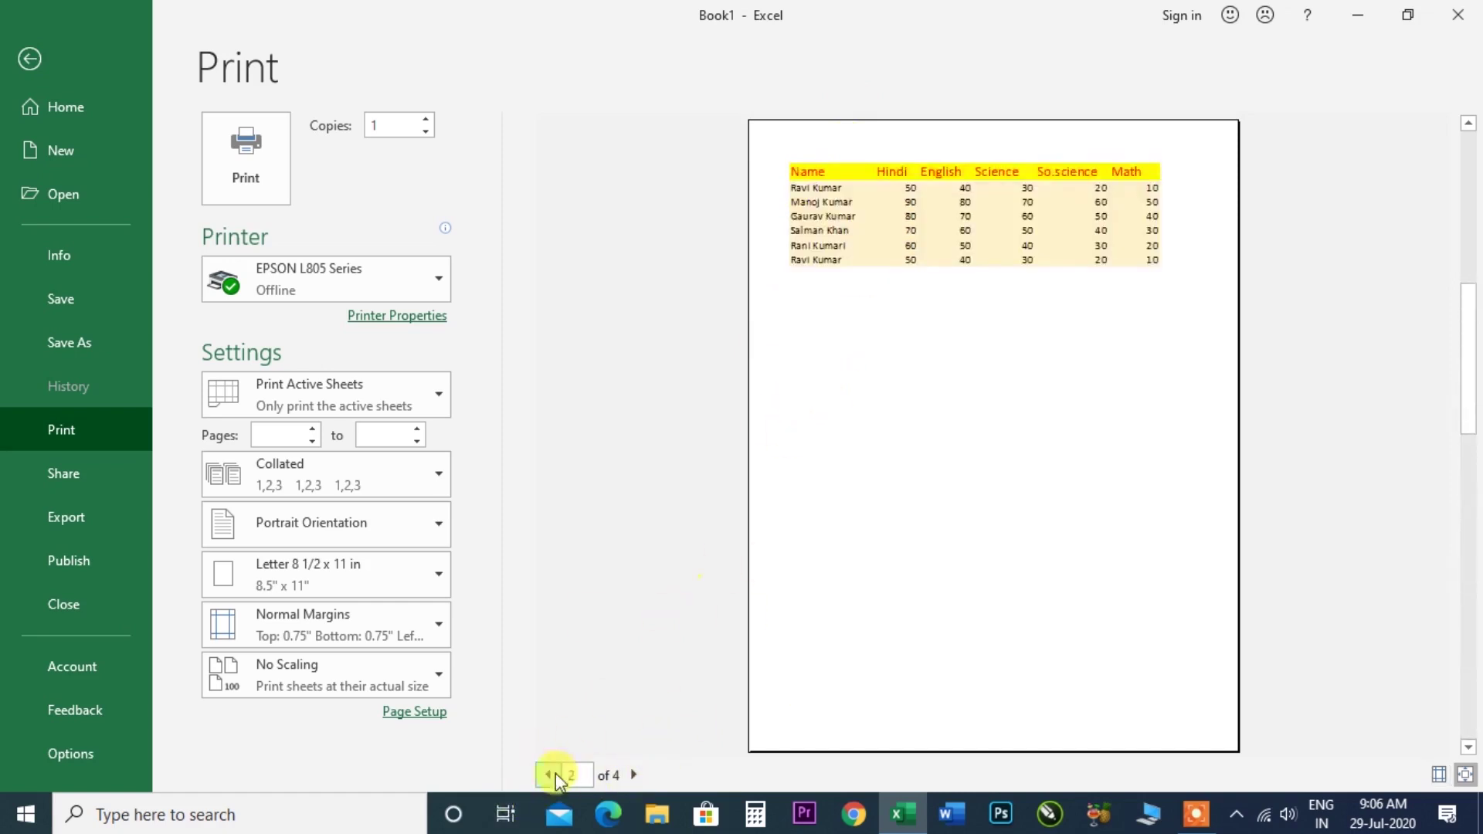
click(548, 776)
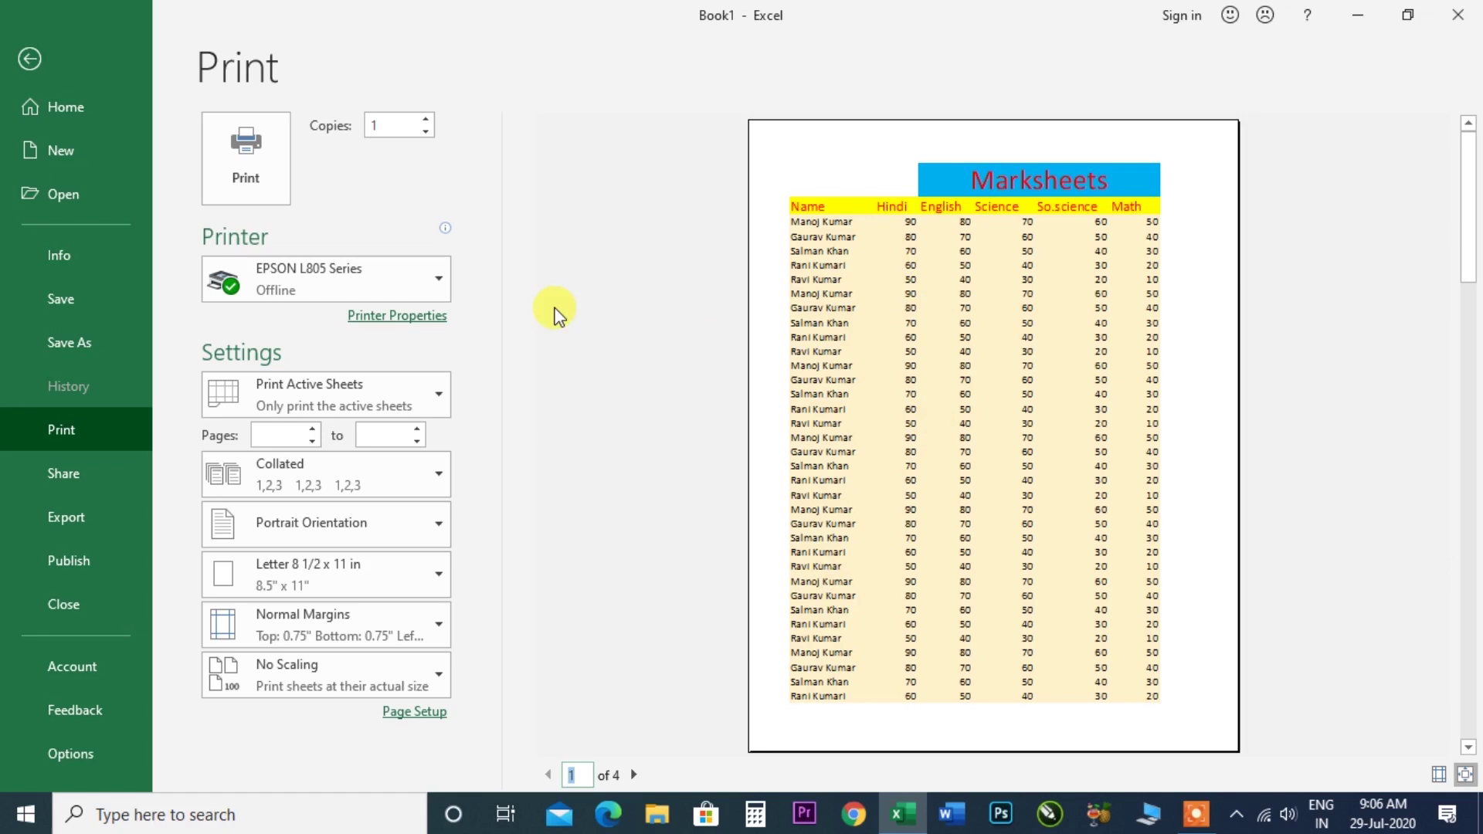
click(30, 62)
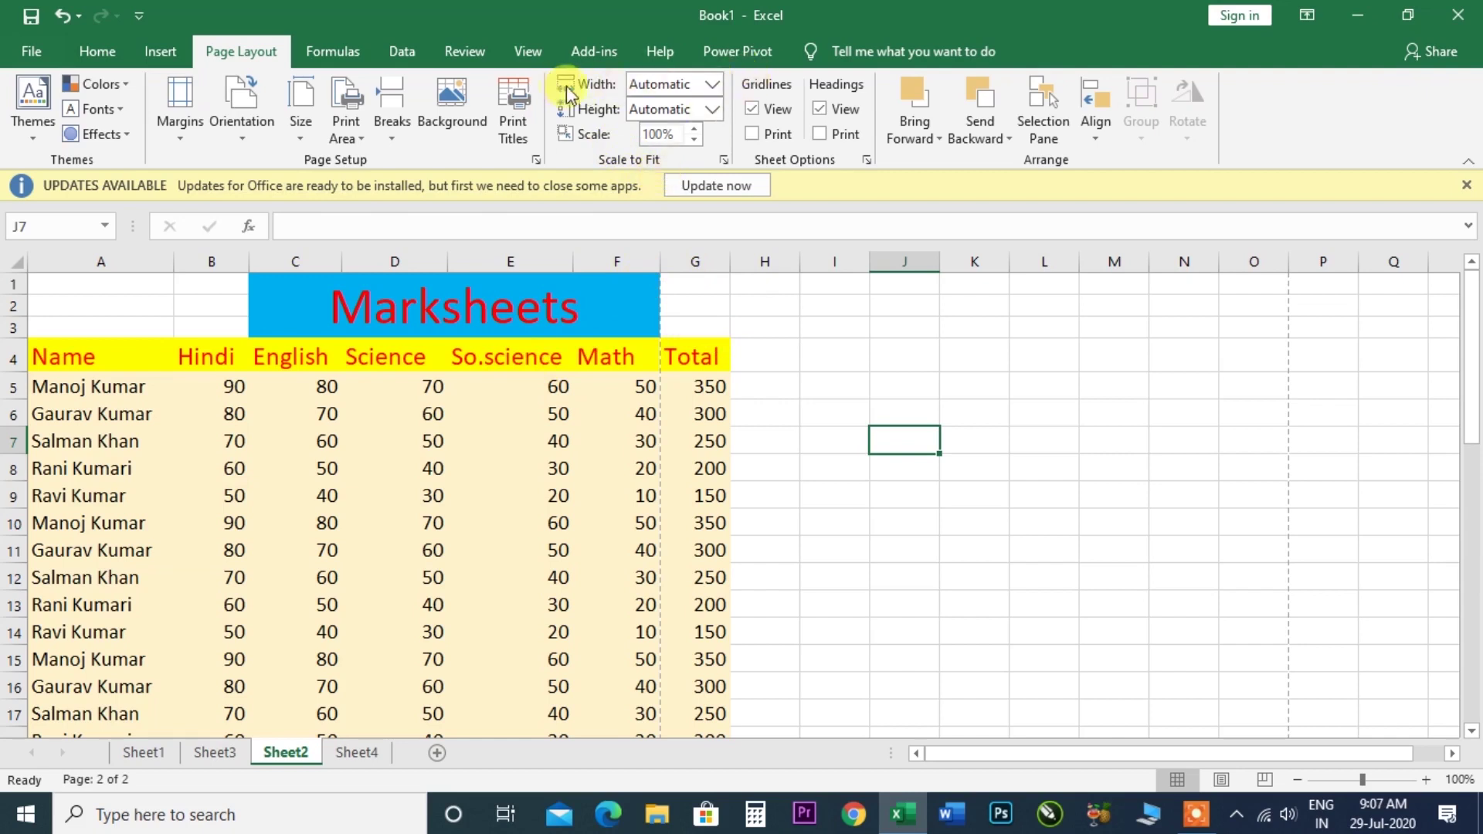
Set the sheet's print scaling width to 2 pages
click(684, 85)
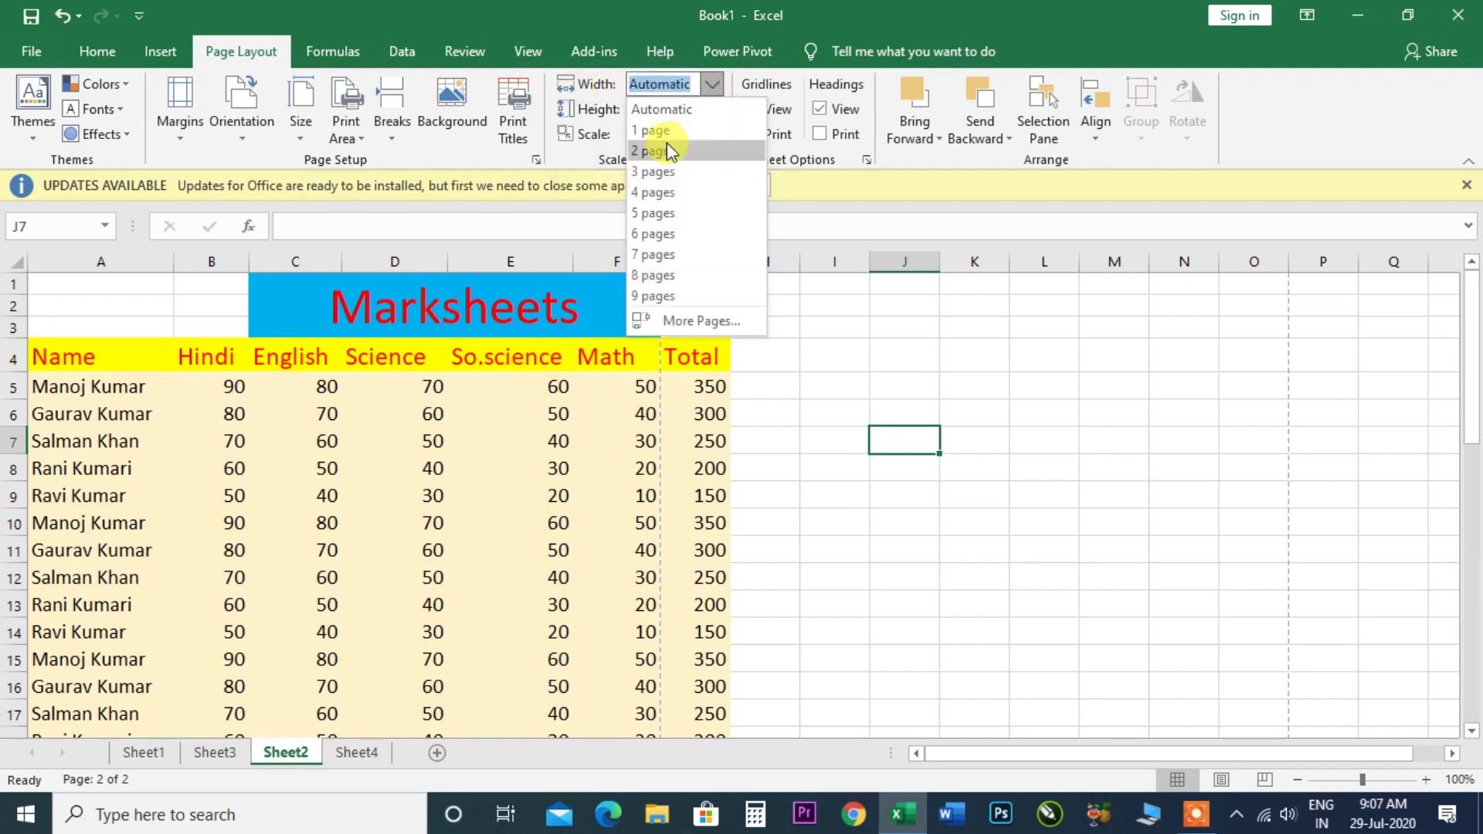
click(665, 142)
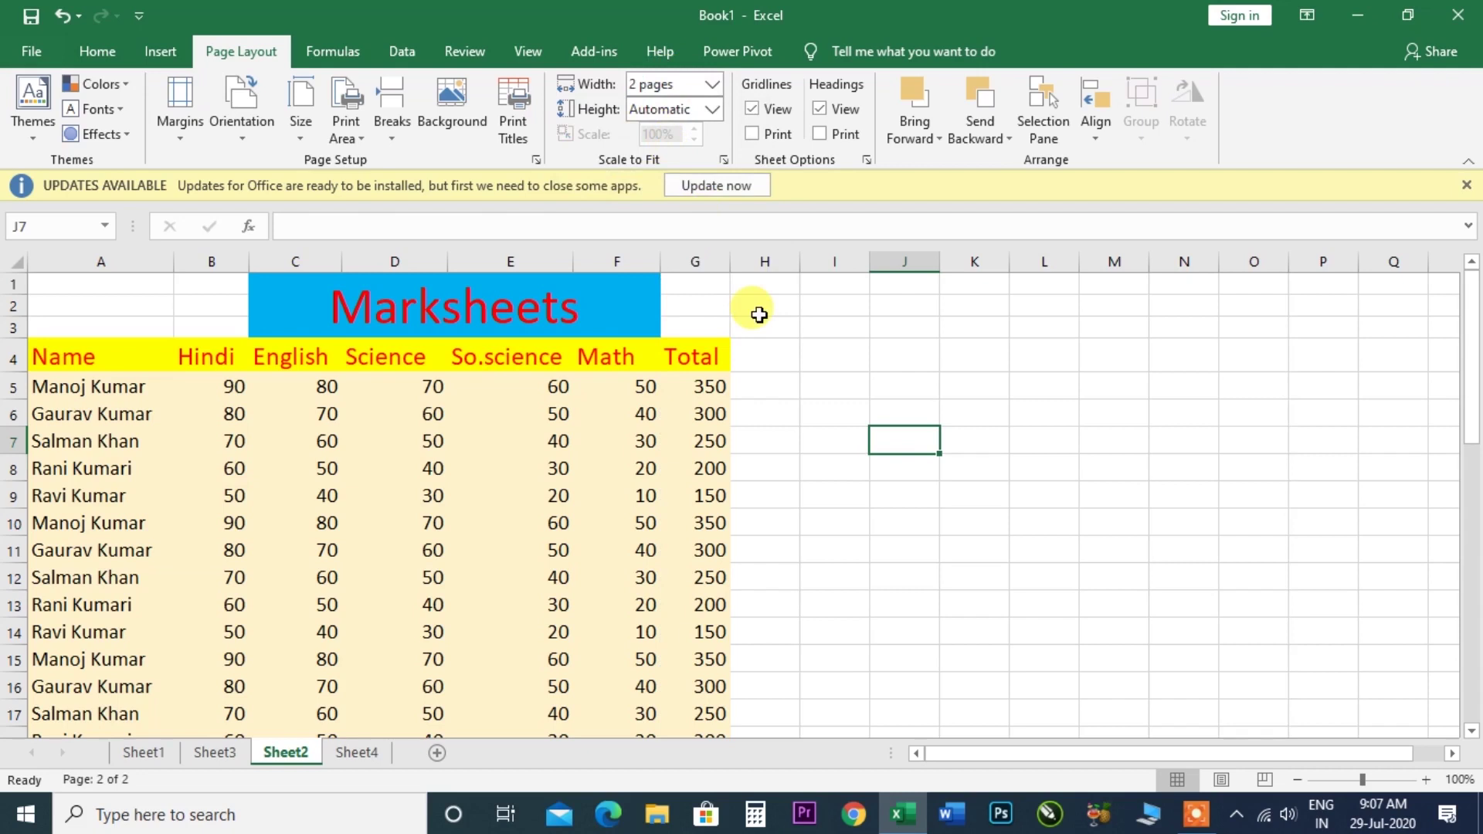
Undo the last paste of mark rows at A40 and select cell J5 beside the table
key(ctrl+z)
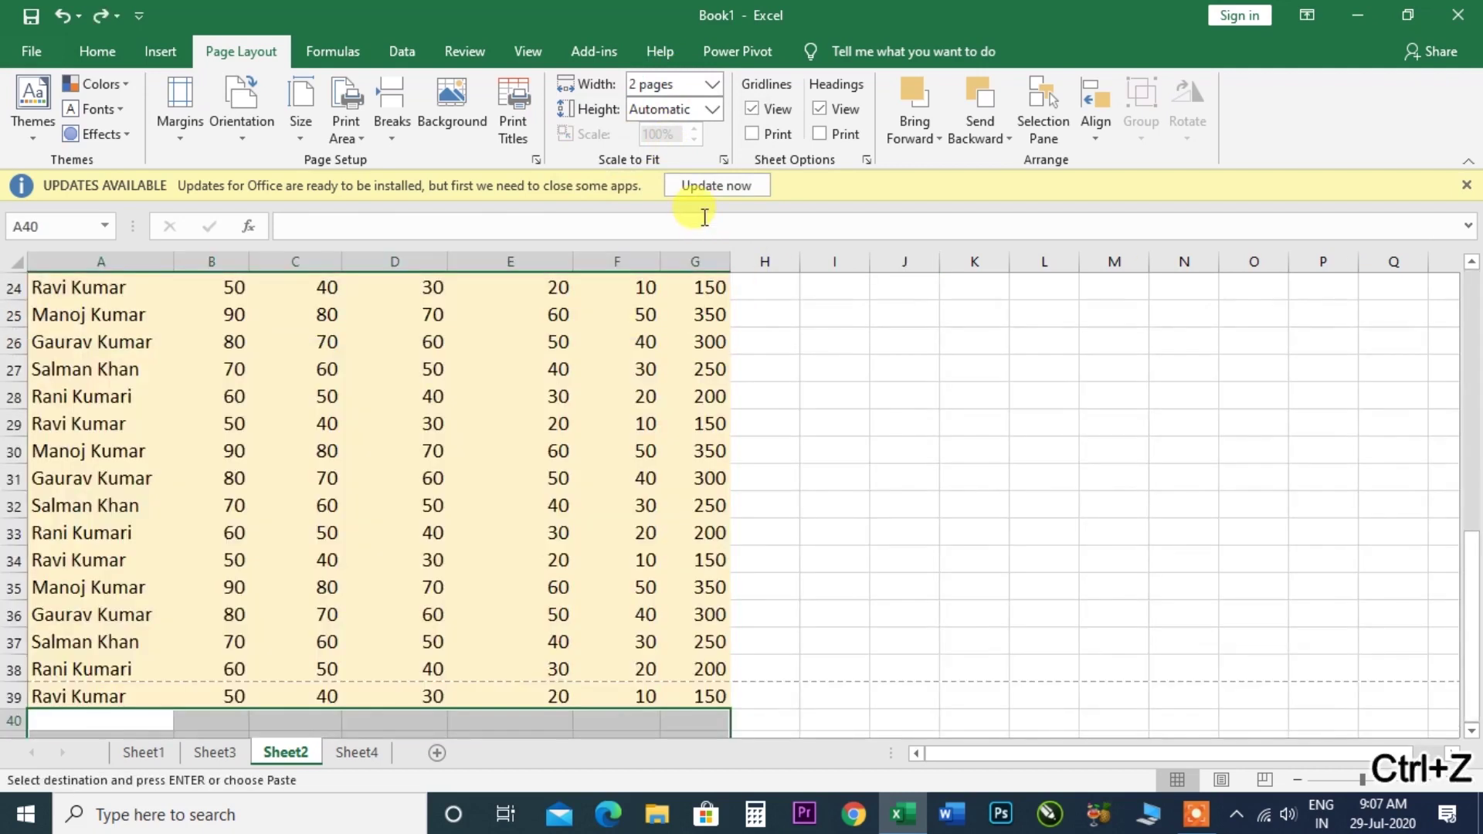
click(827, 417)
scroll(825, 389, up, 8)
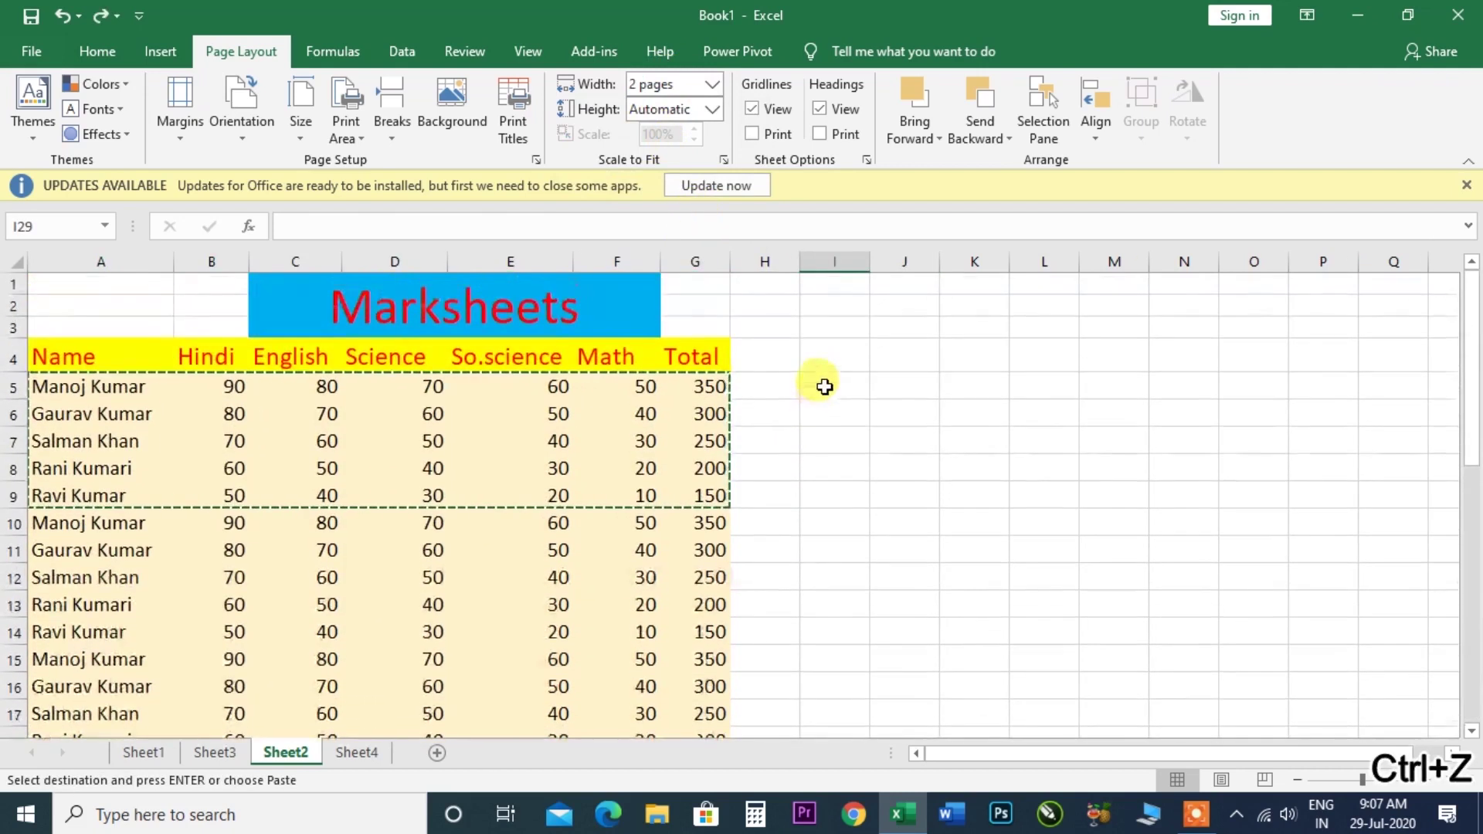
click(444, 225)
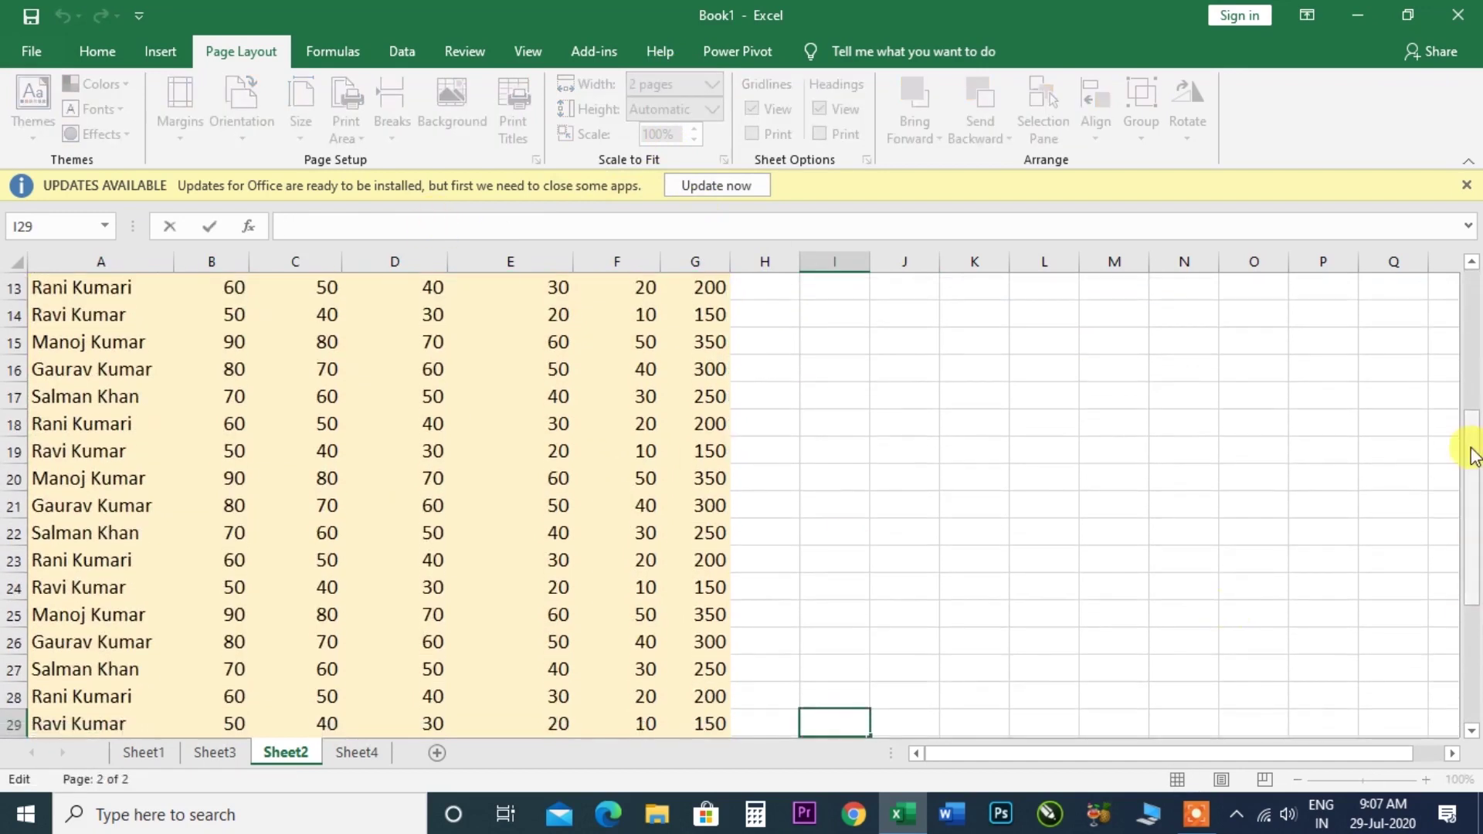
drag(1466, 480, 1466, 291)
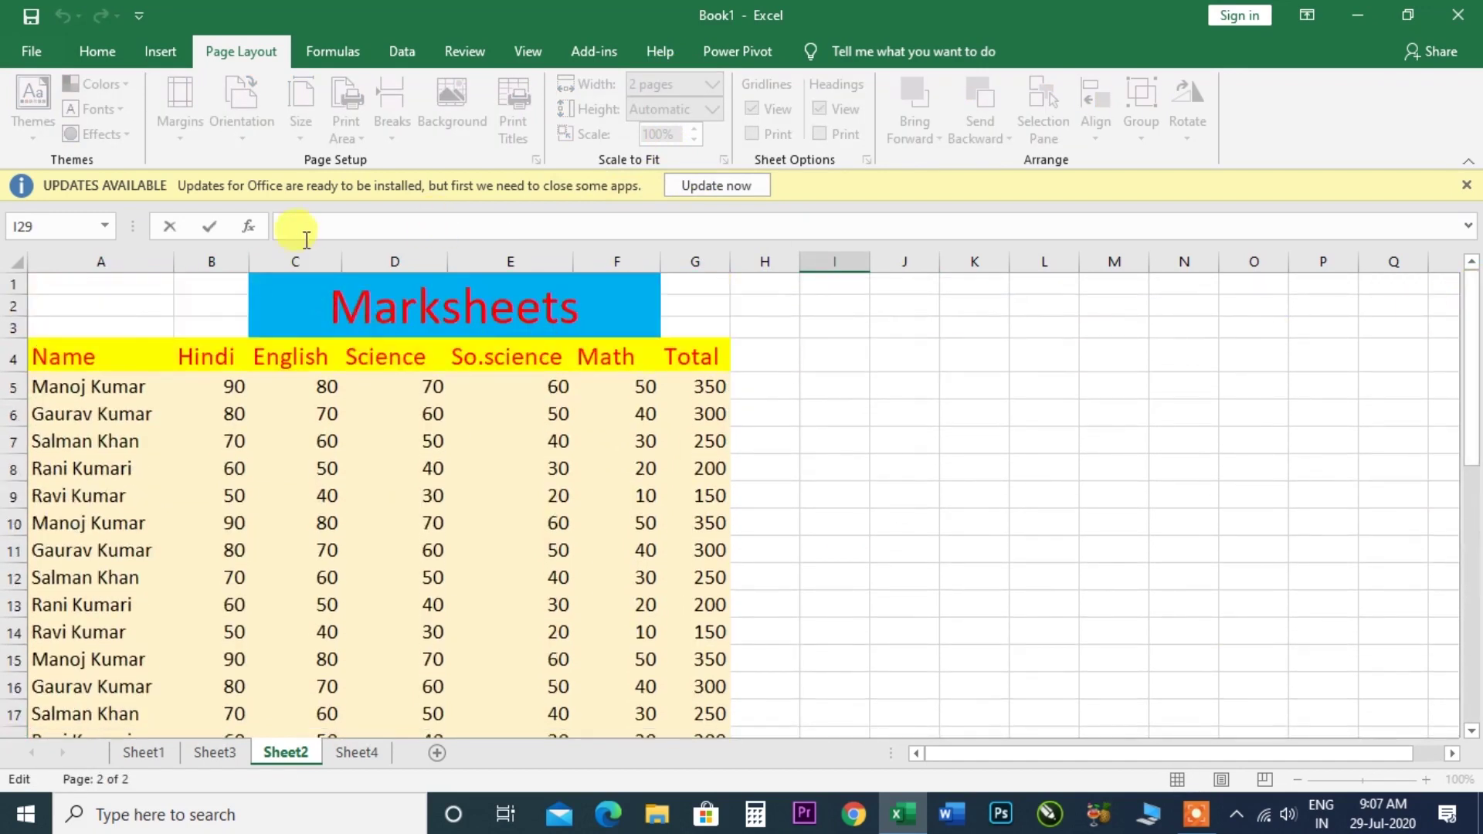
click(913, 384)
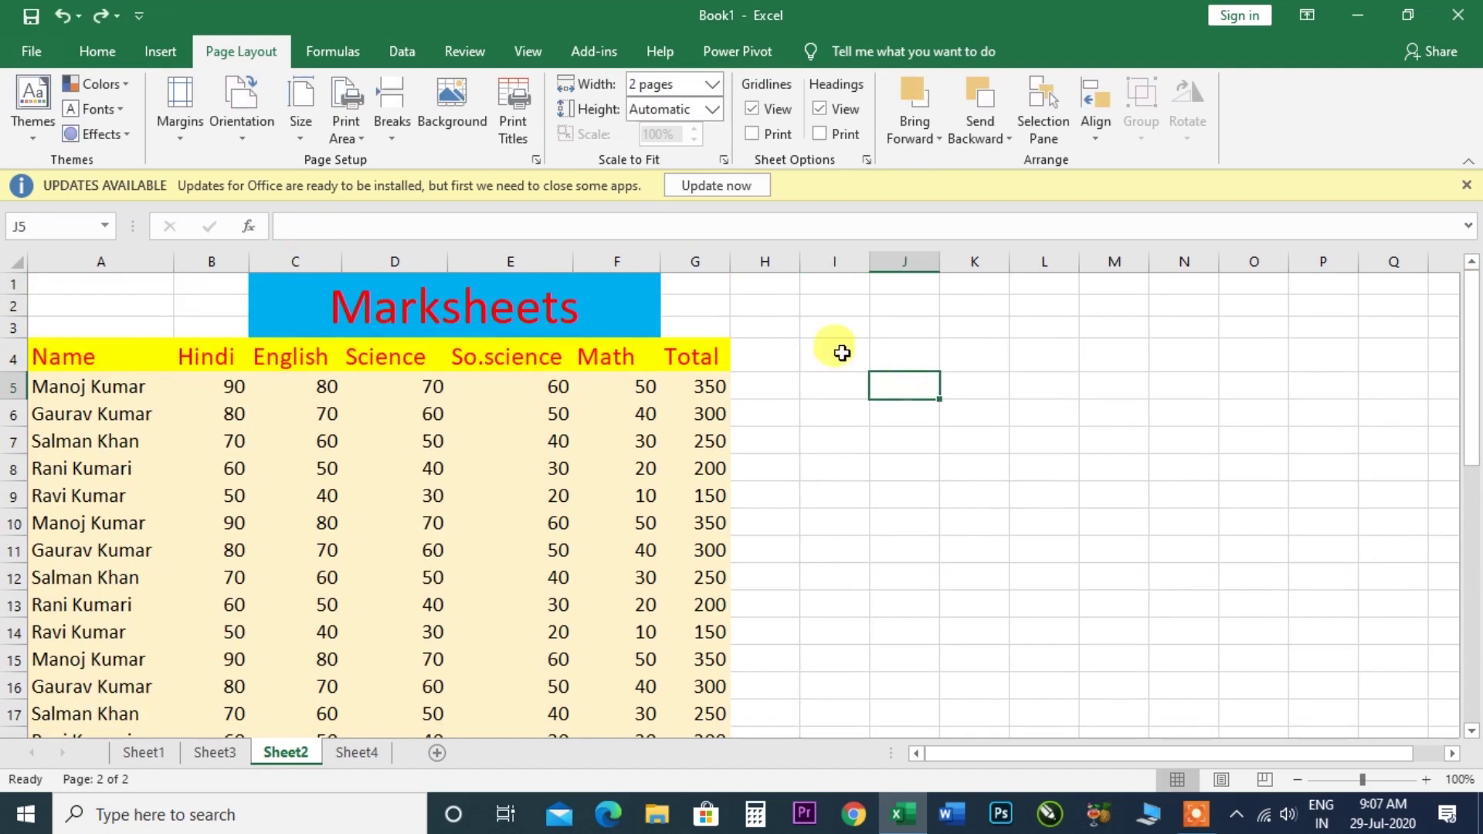
Set the print scaling width back to Automatic and check the sheet in the print preview
click(713, 85)
click(662, 103)
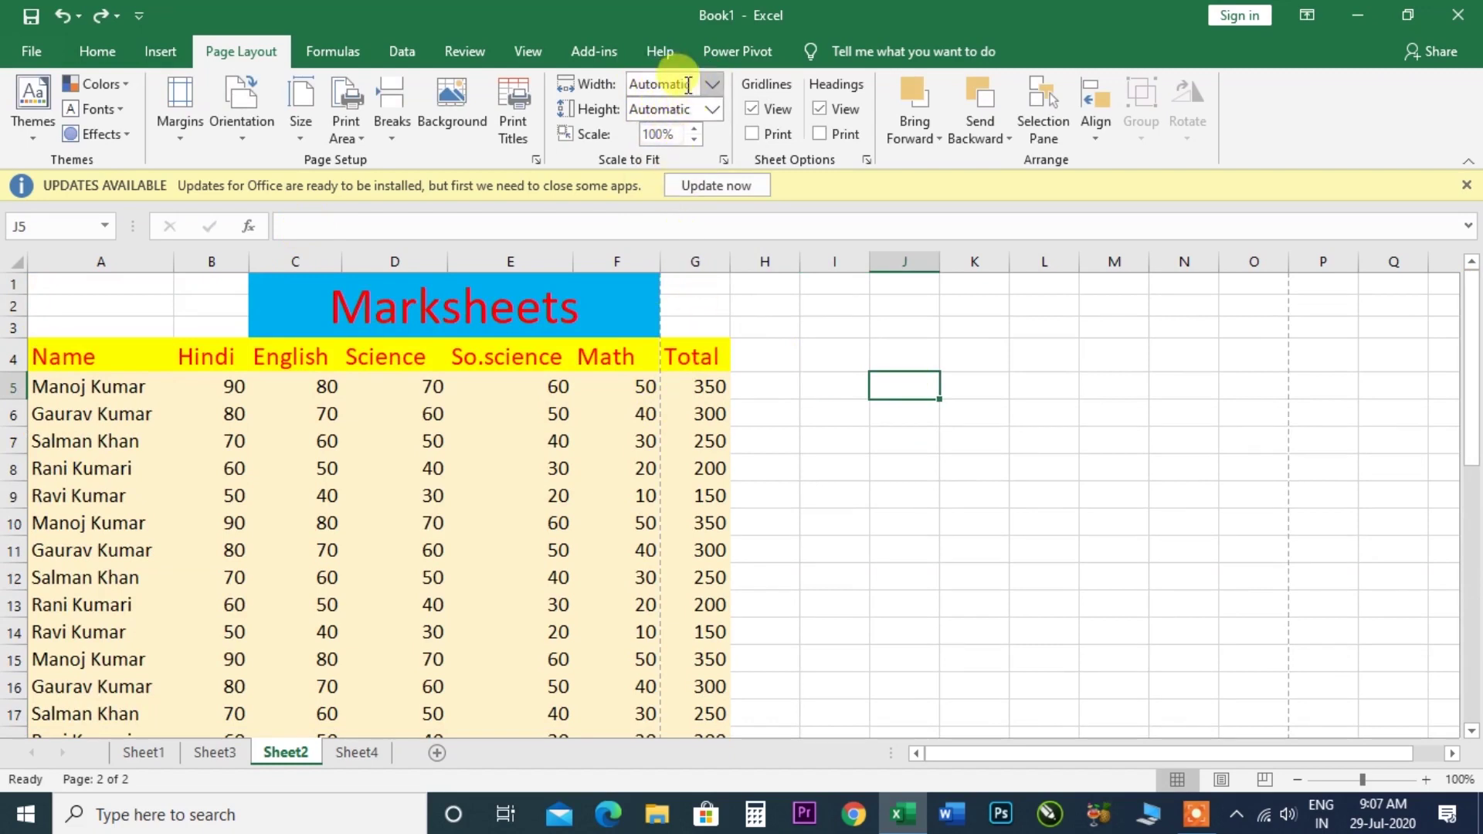
key(ctrl+F2)
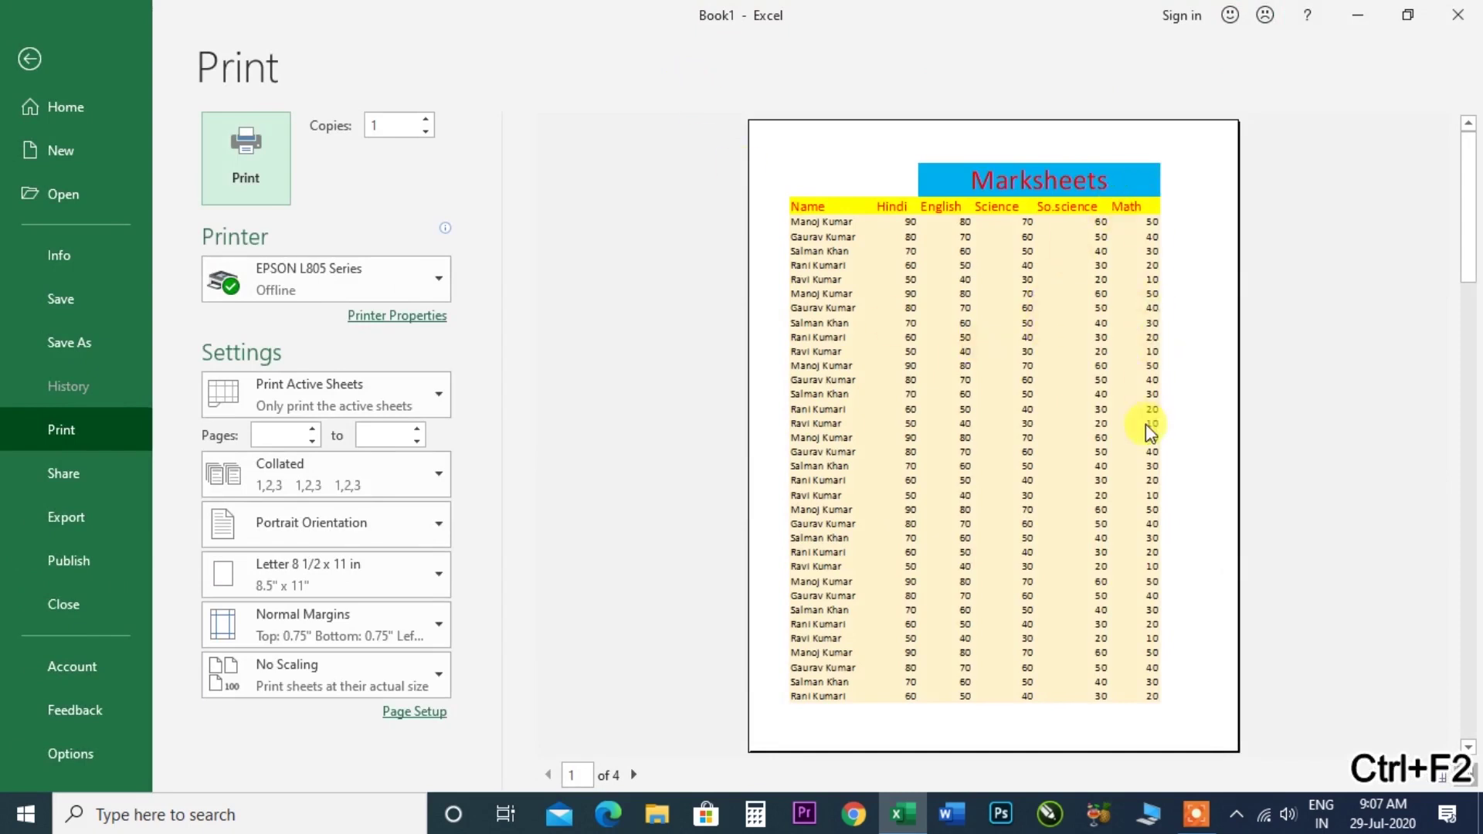
click(30, 60)
Set the print scaling width to 3 pages and check the sheet in the print preview
click(712, 84)
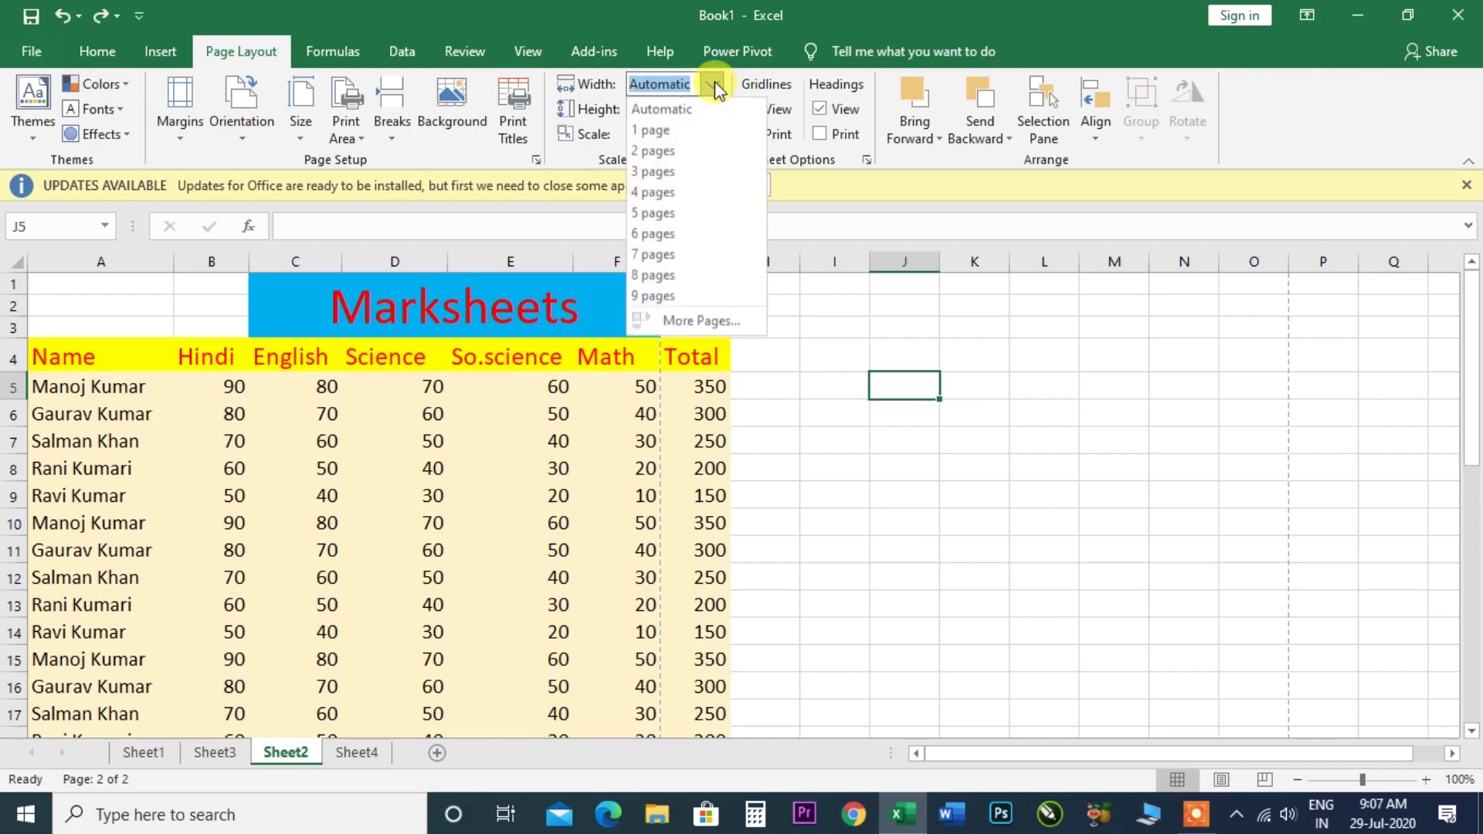
click(656, 171)
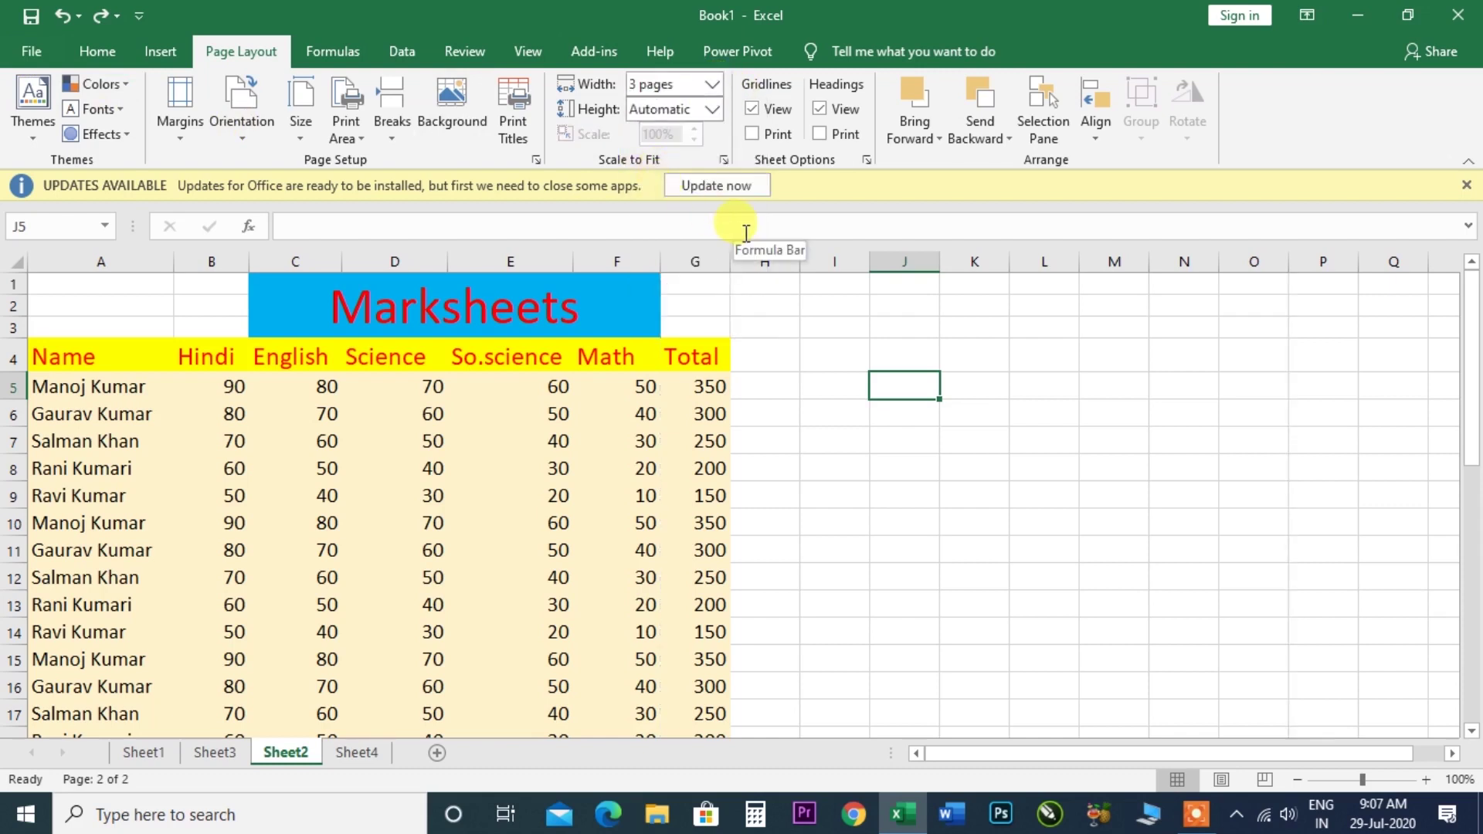
key(ctrl+F2)
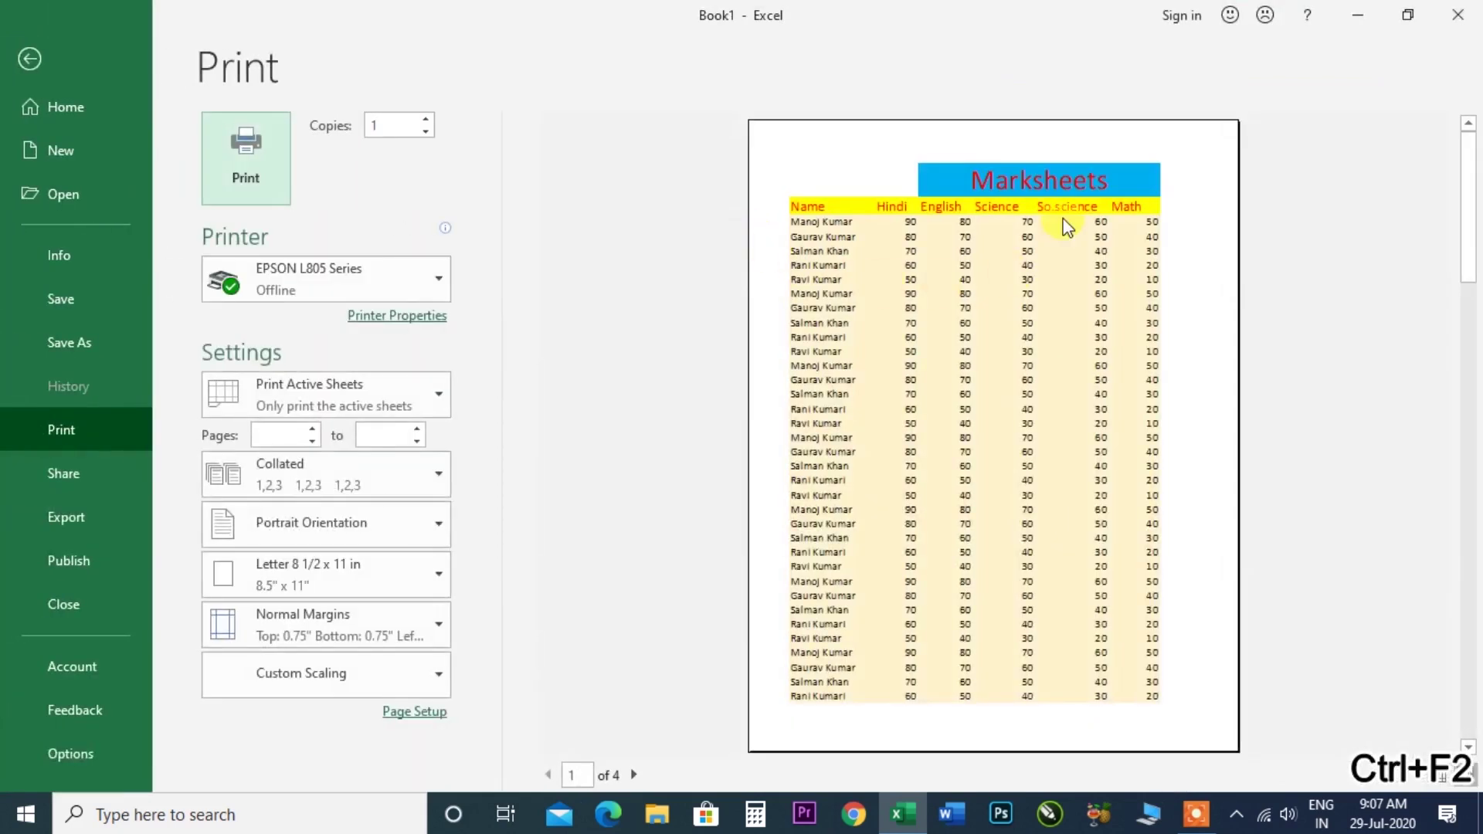
click(31, 64)
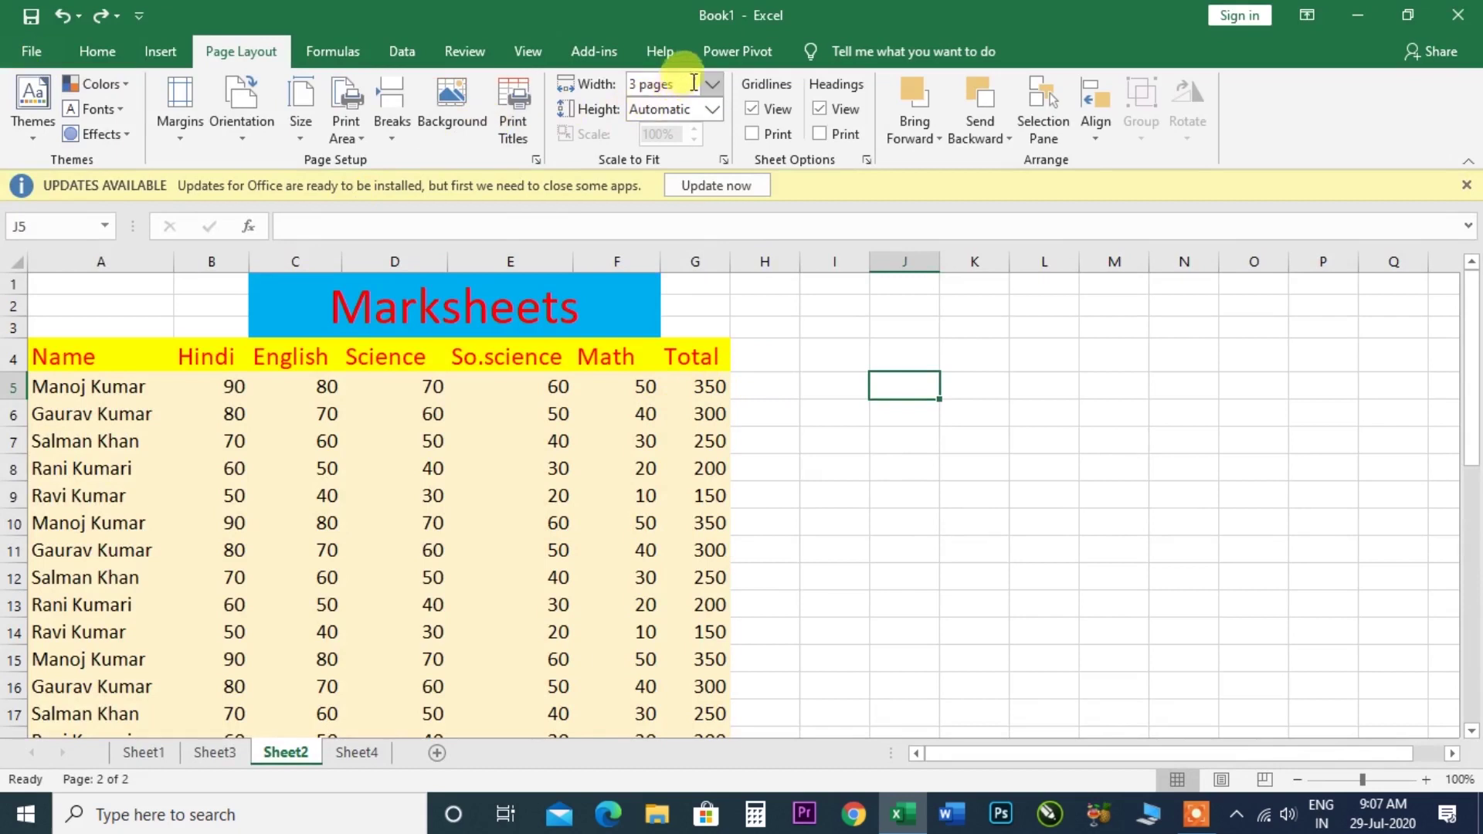
Return the print width to Automatic and adjust the page scaling to 95% of normal size
click(712, 83)
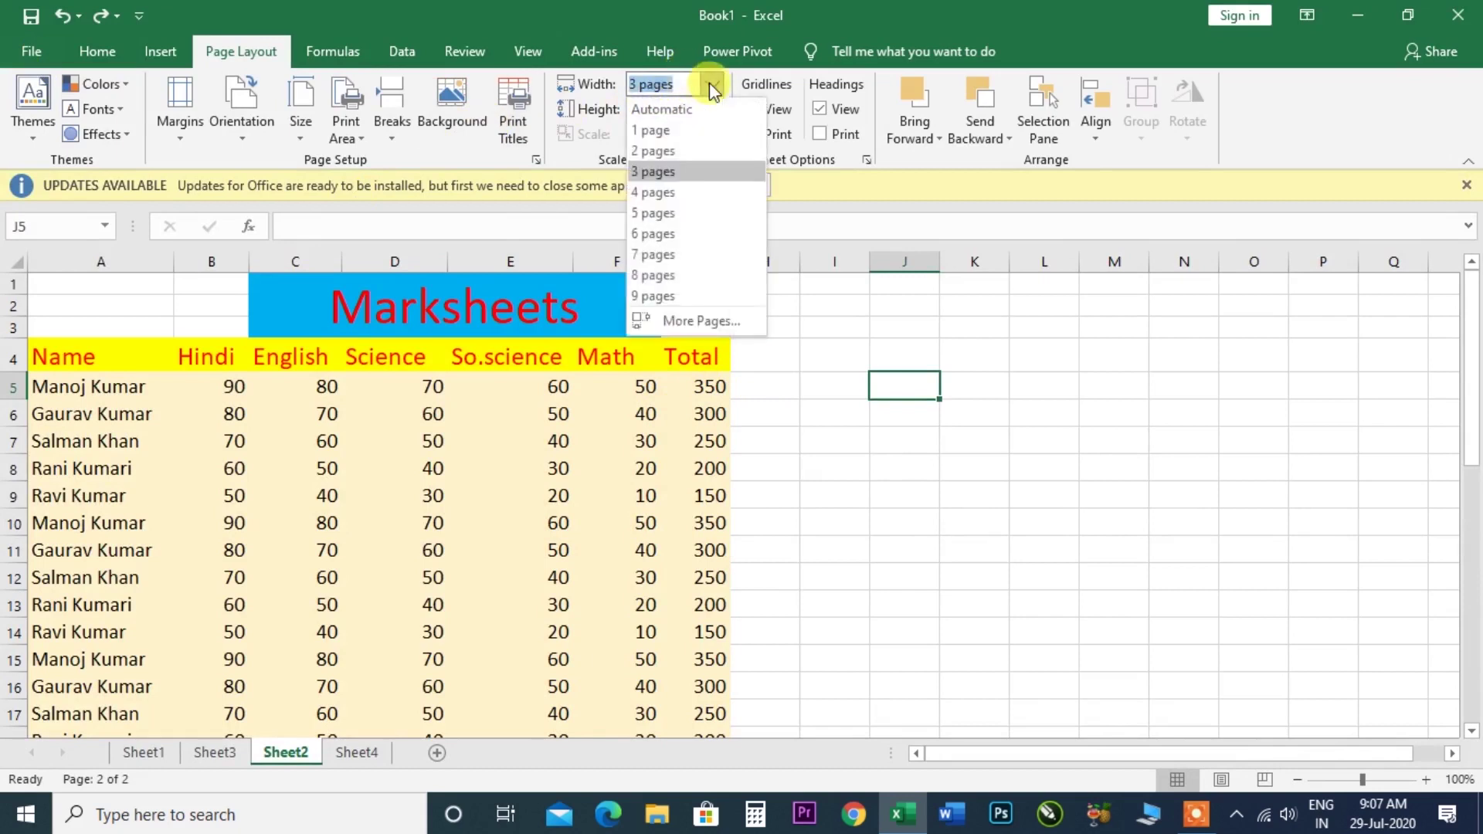
click(660, 108)
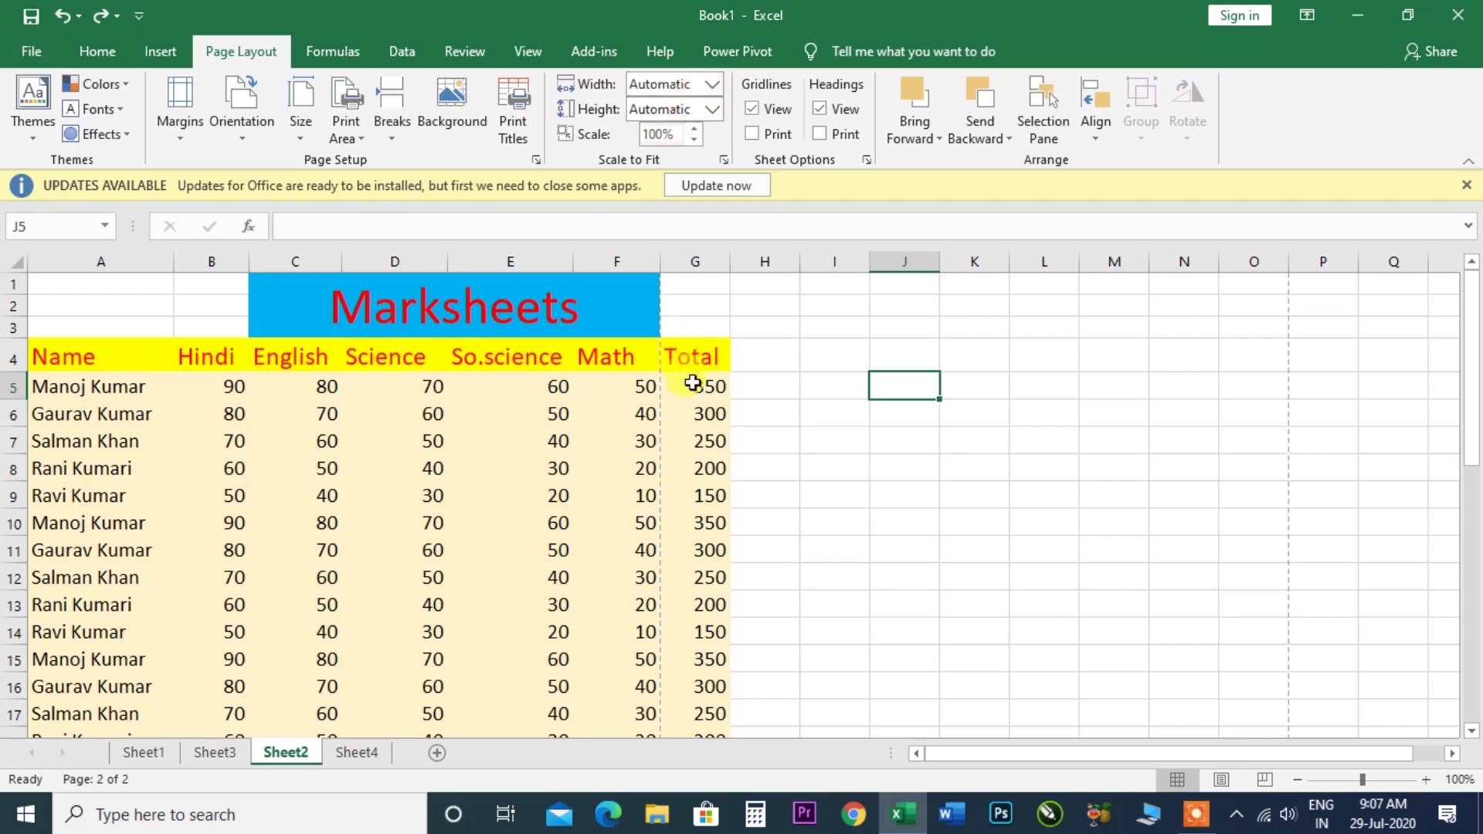
click(713, 86)
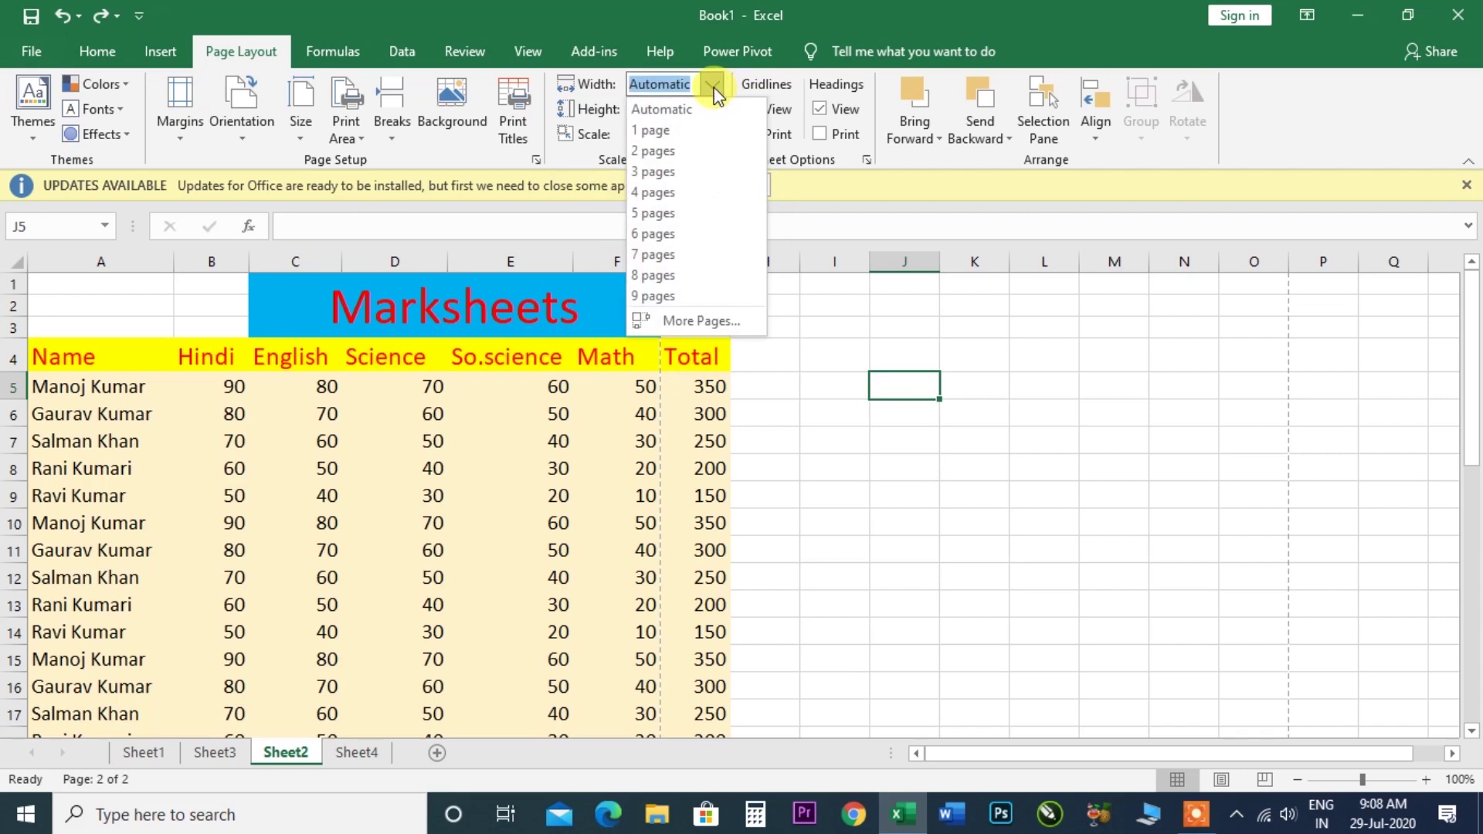
click(706, 321)
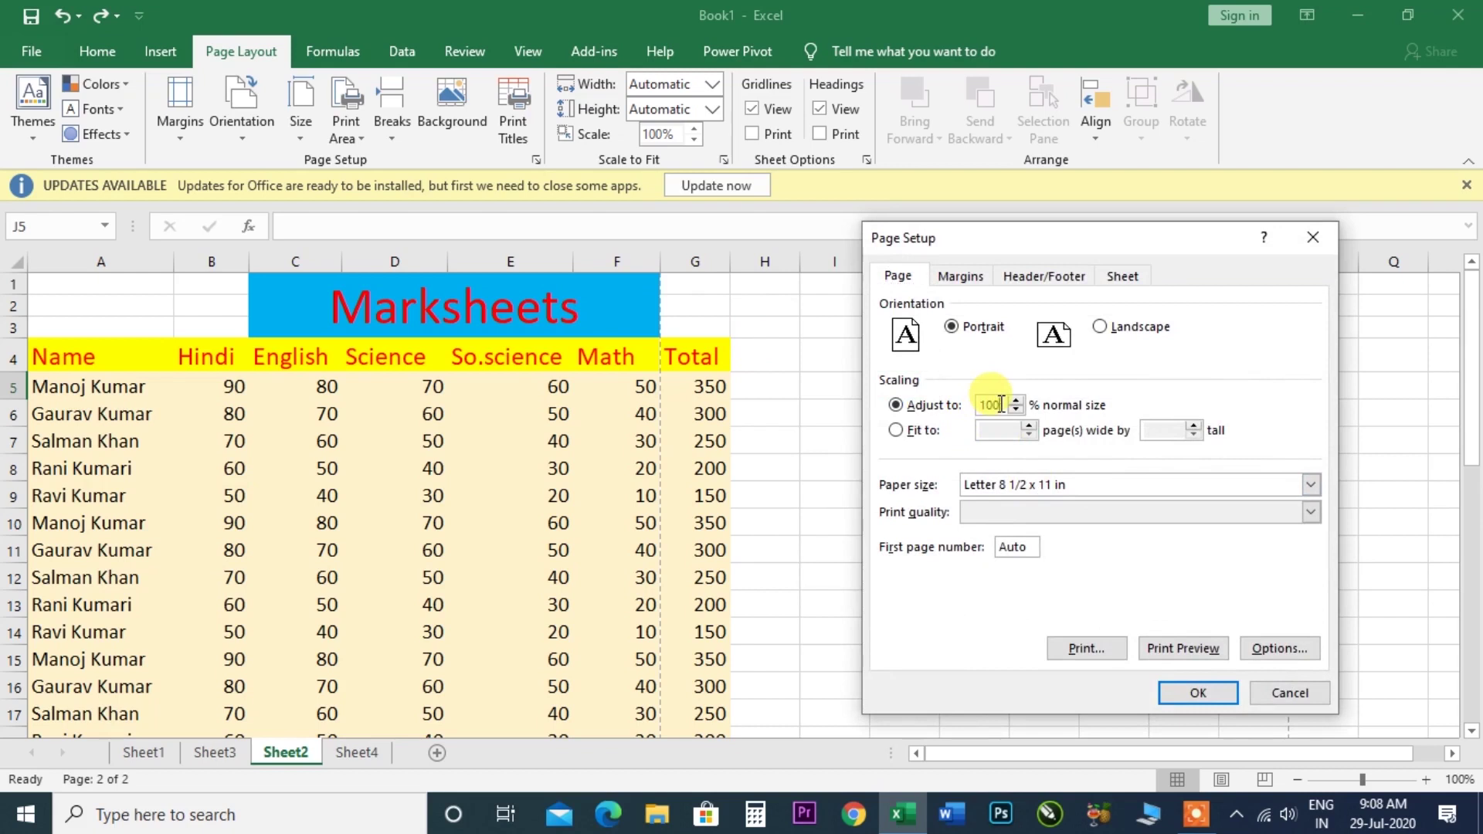
key(BackSpace)
key(BackSpace)
key(BackSpace)
text(9)
text(0)
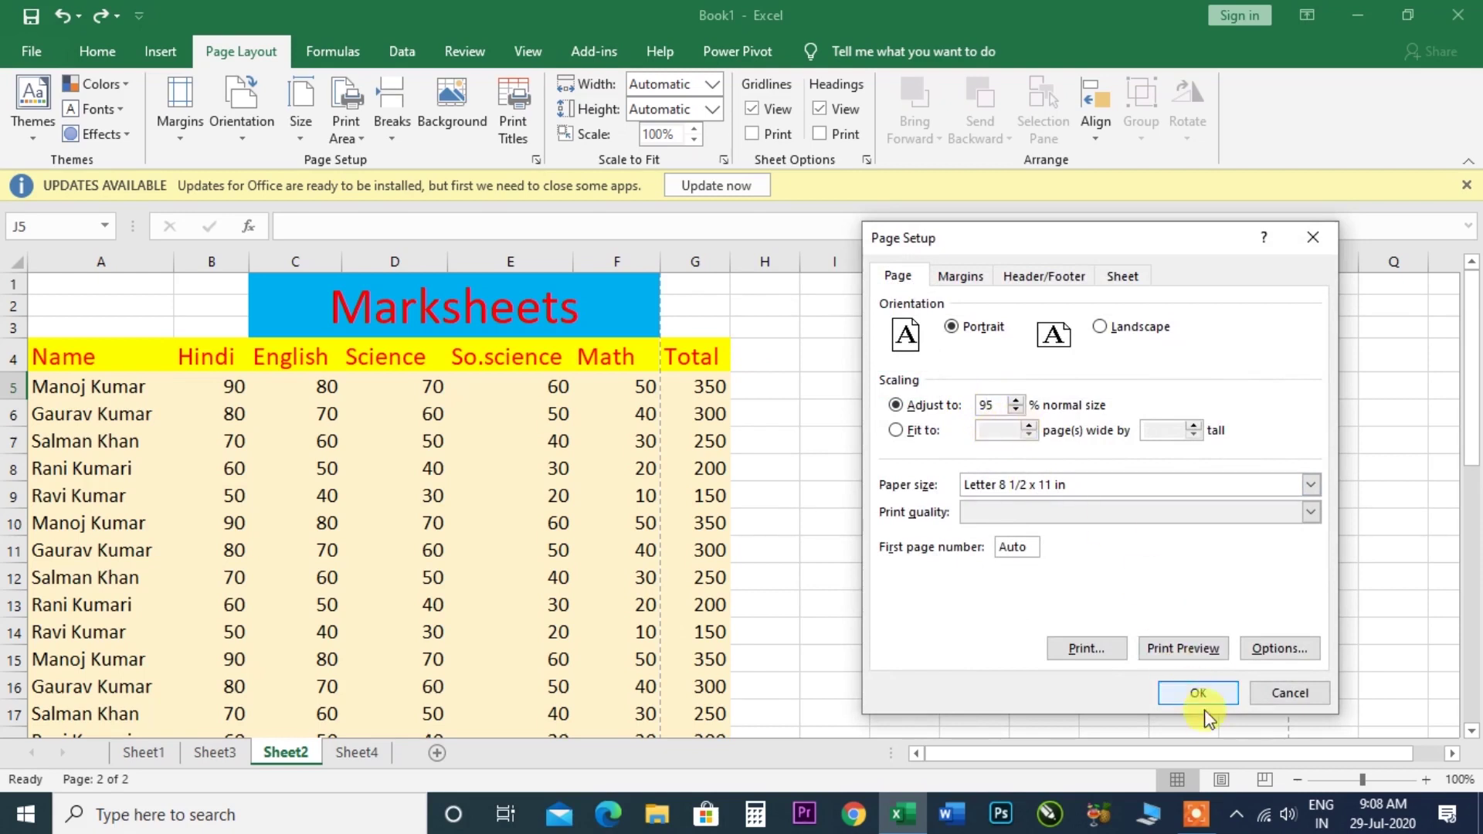
click(1193, 692)
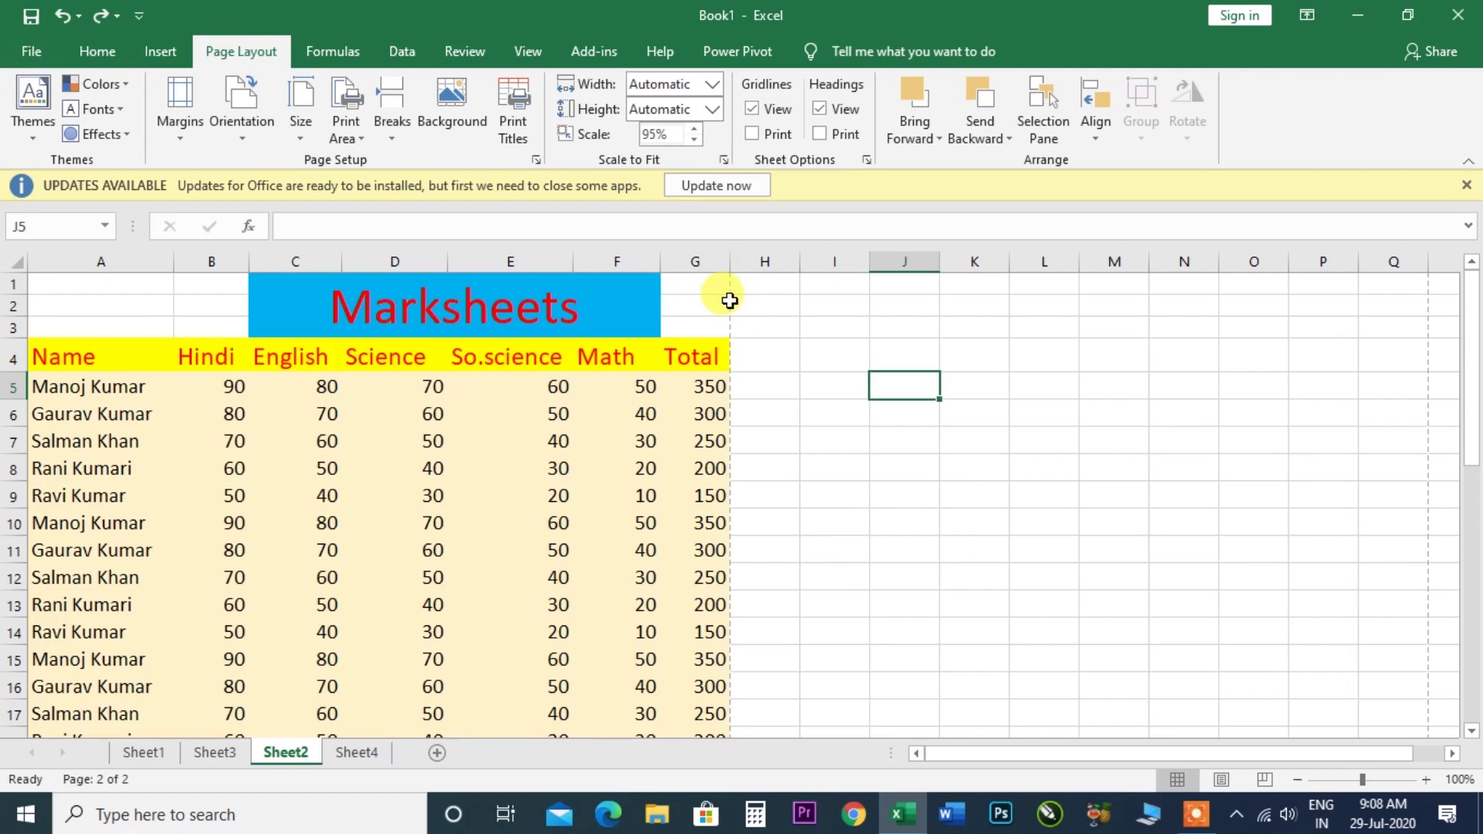
Check in the print preview how the table's columns and rows fit on the page, and return to the worksheet
key(ctrl+F2)
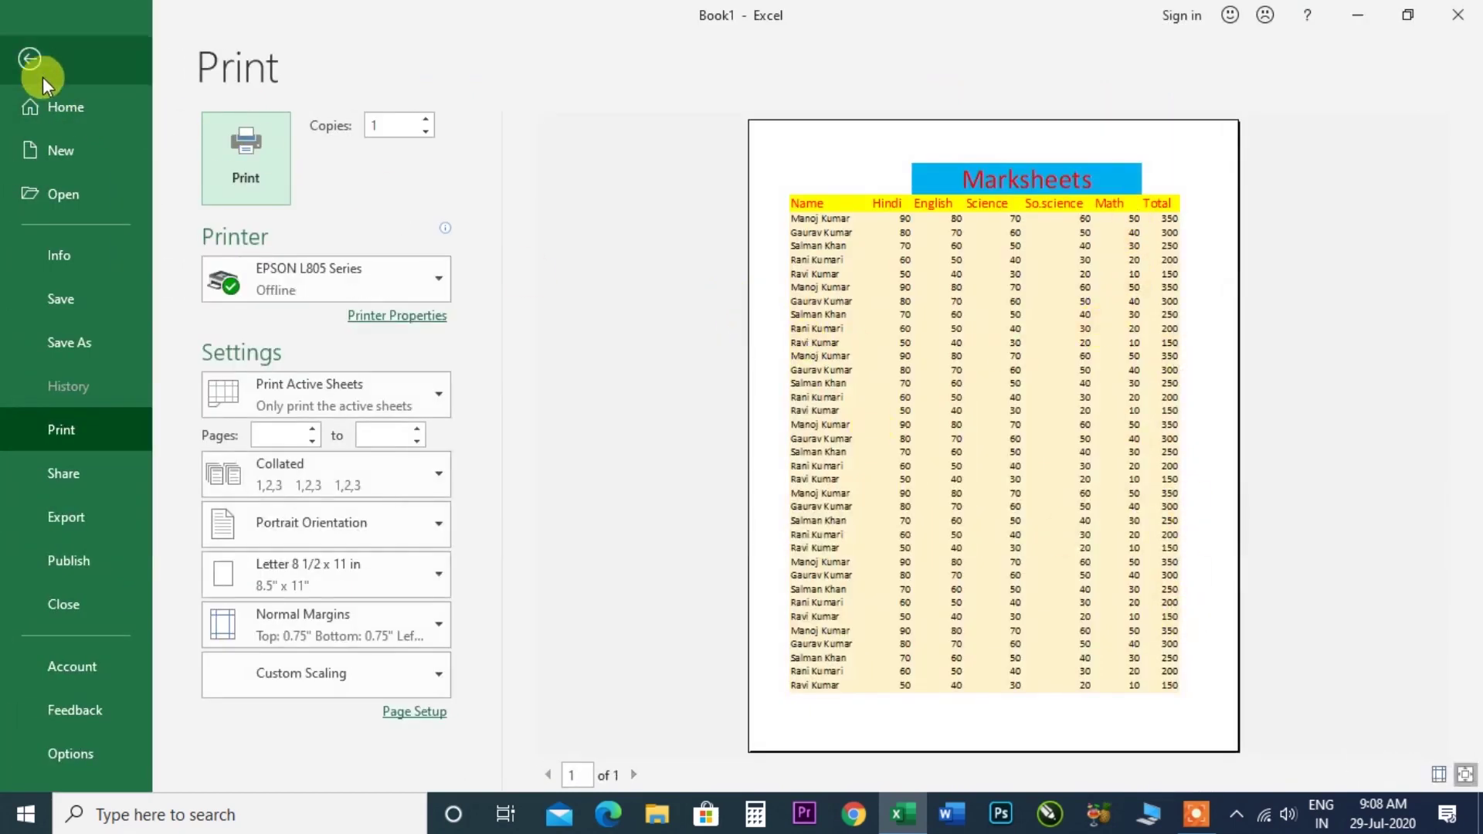
click(31, 61)
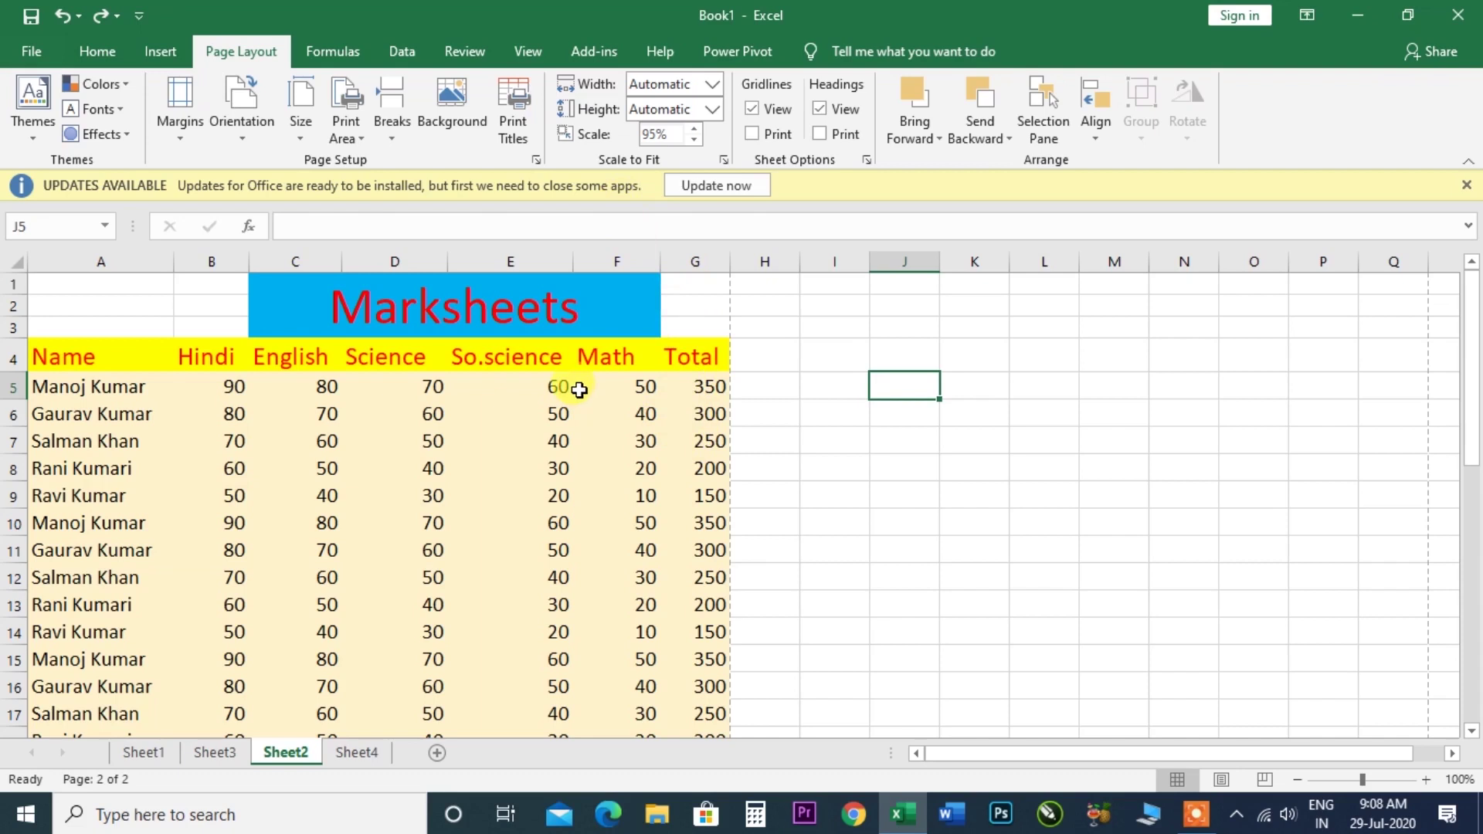
key(ctrl+F2)
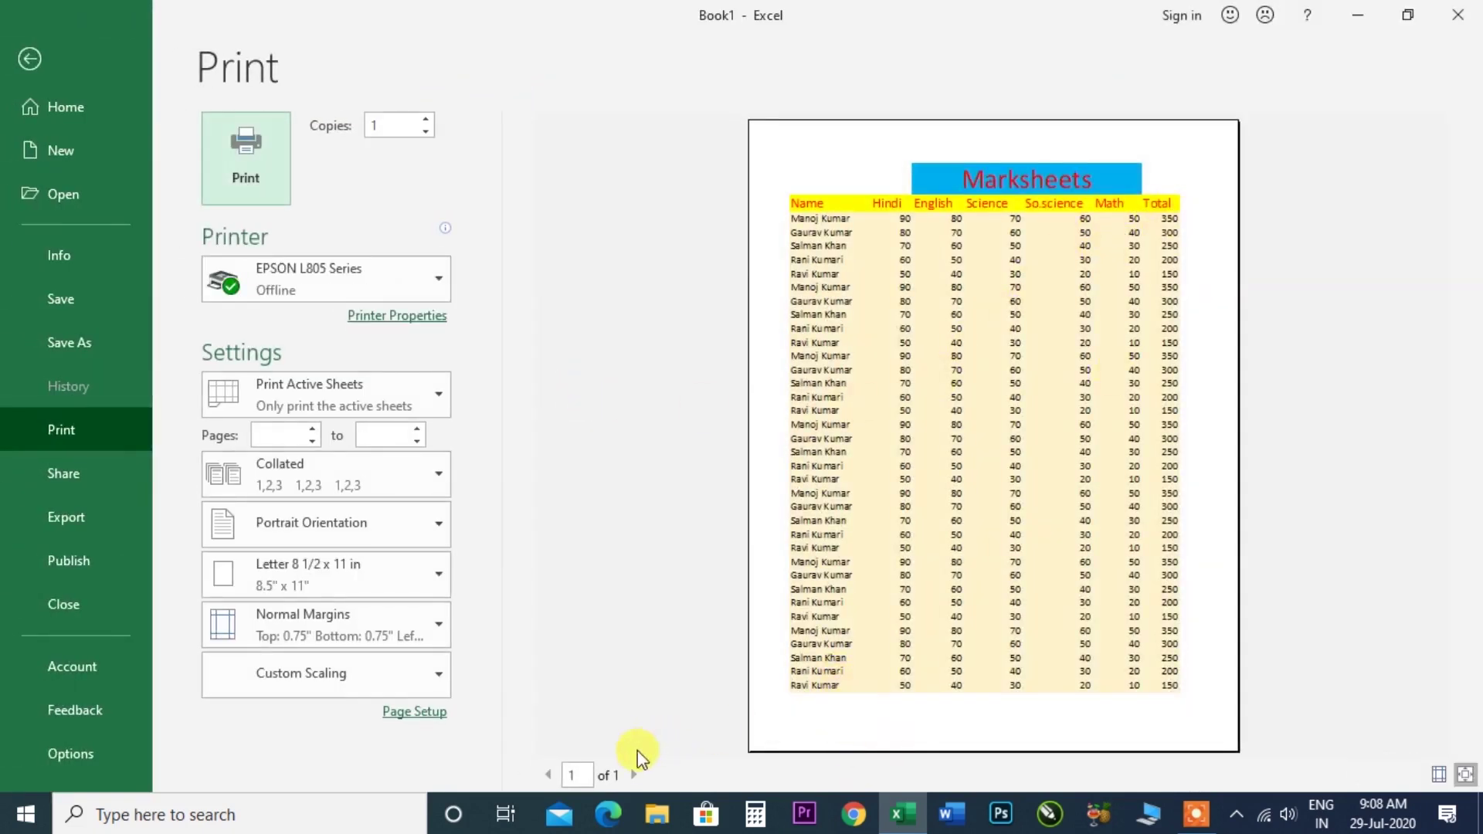
click(630, 776)
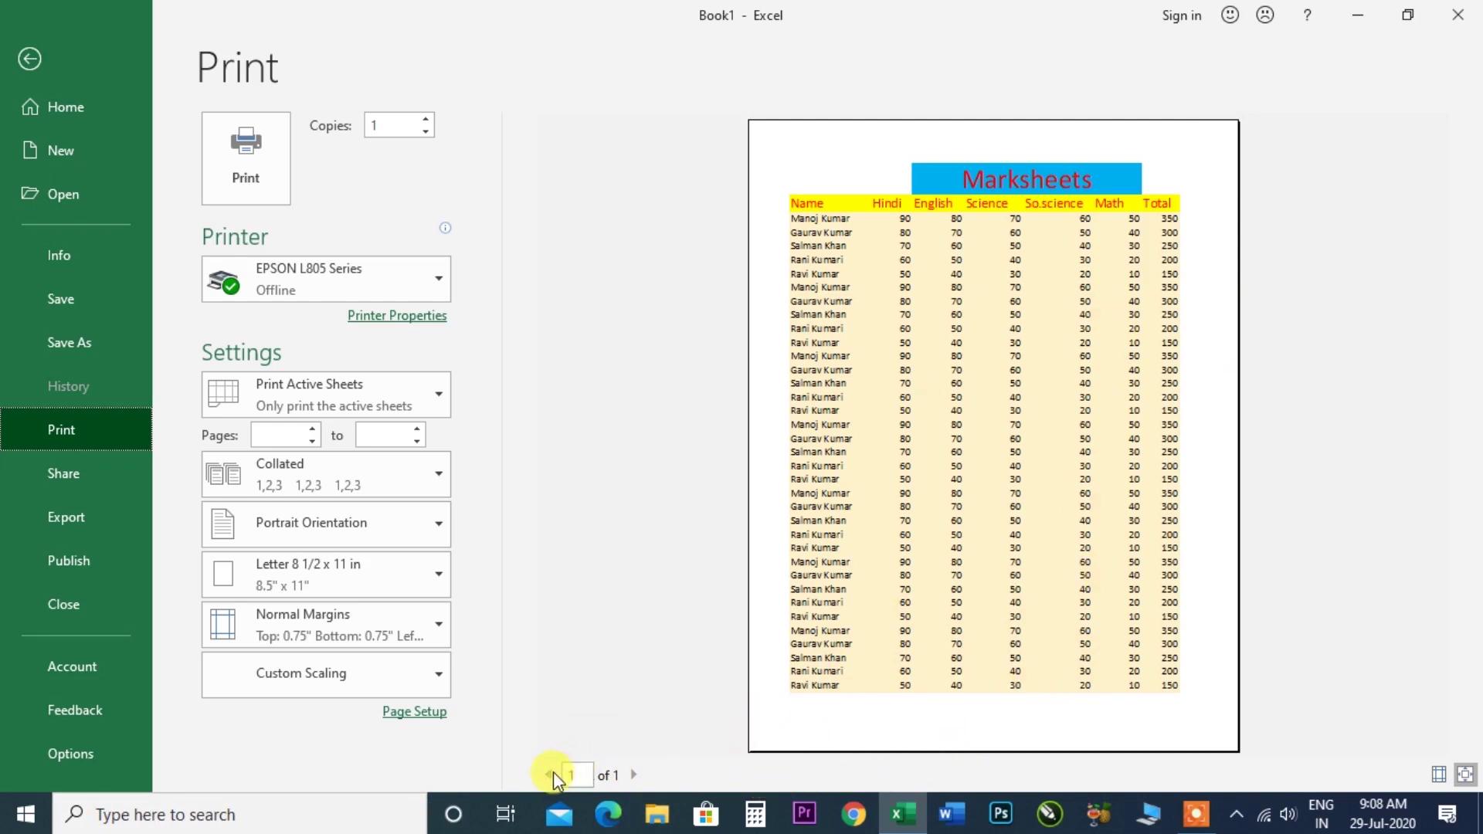
click(30, 59)
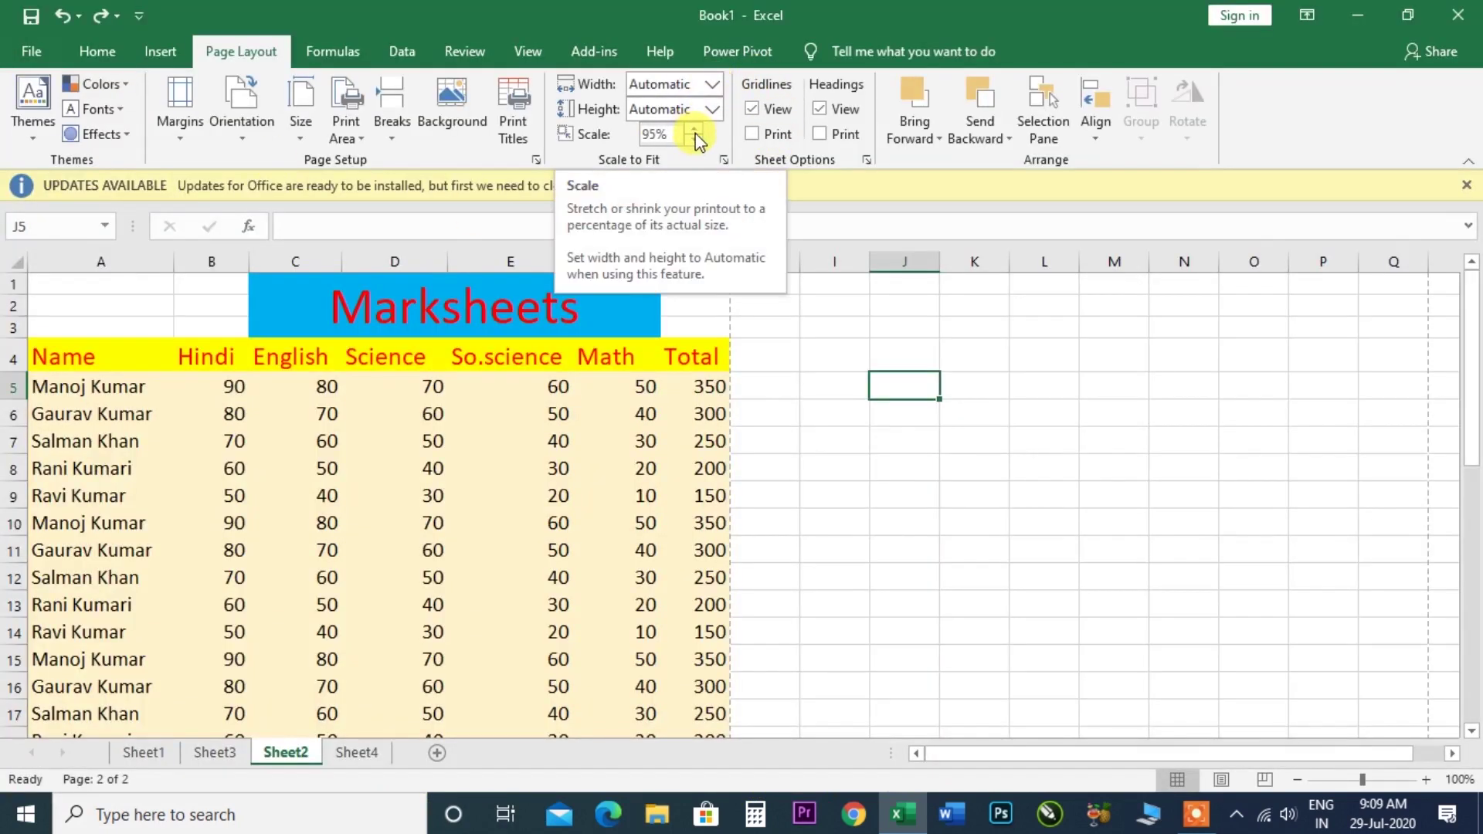
Set the print scale to 150% and open the print preview
click(712, 87)
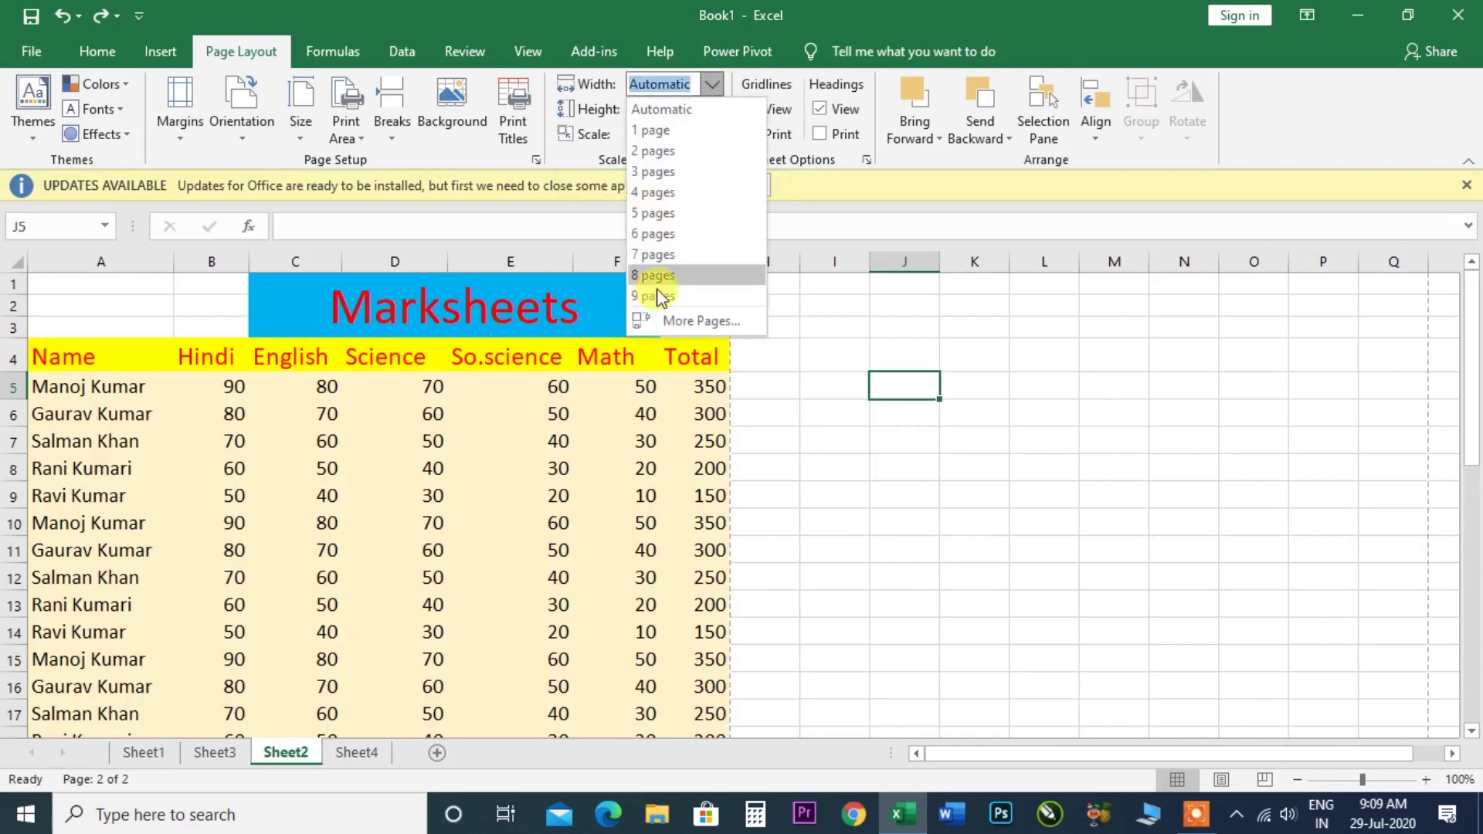
click(983, 344)
click(678, 136)
key(BackSpace)
text(150)
click(919, 461)
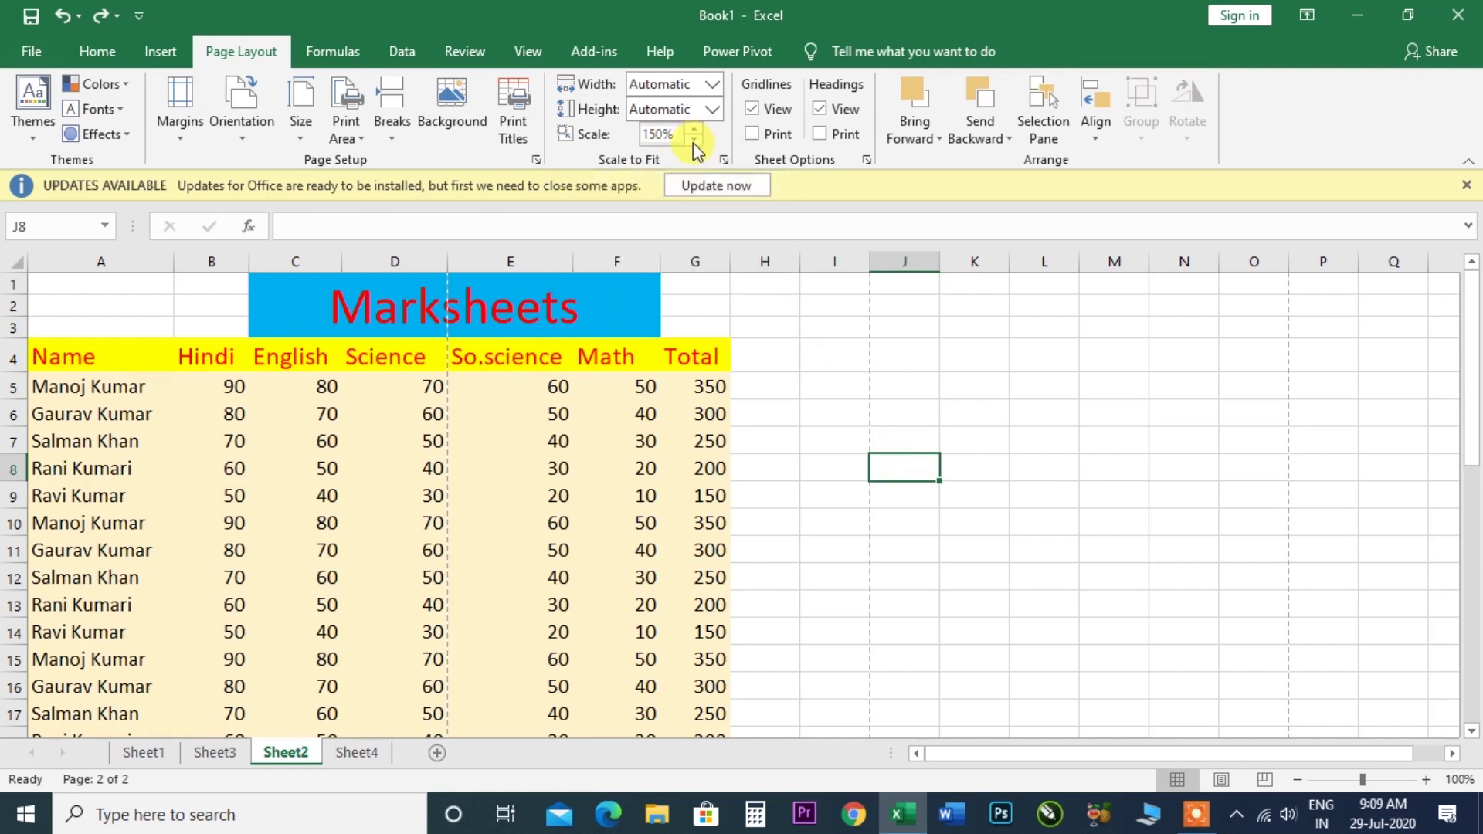
key(ctrl+F2)
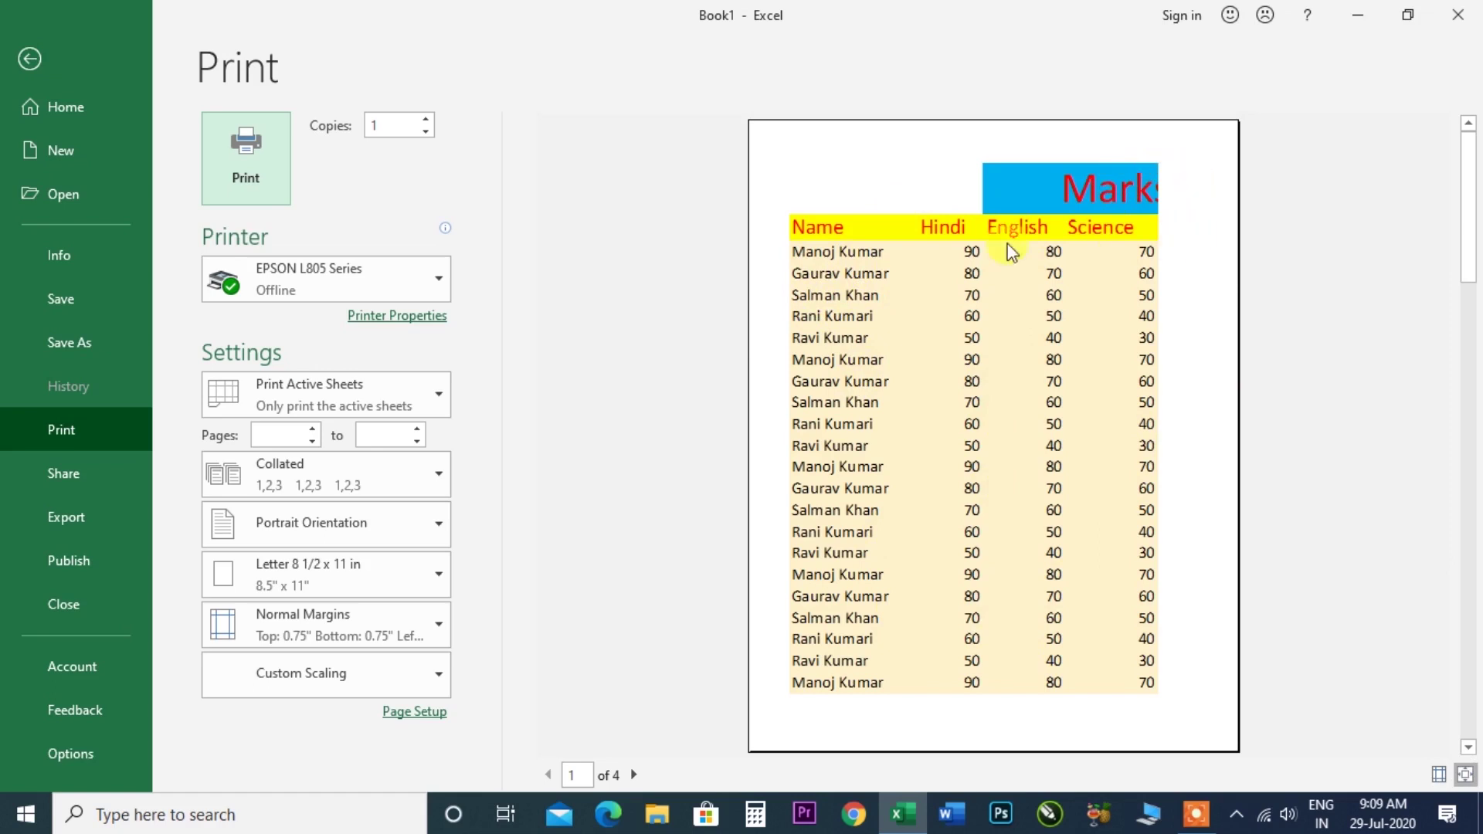
Set the print scale to 100%, check the table in the print preview, and return to the worksheet
click(28, 59)
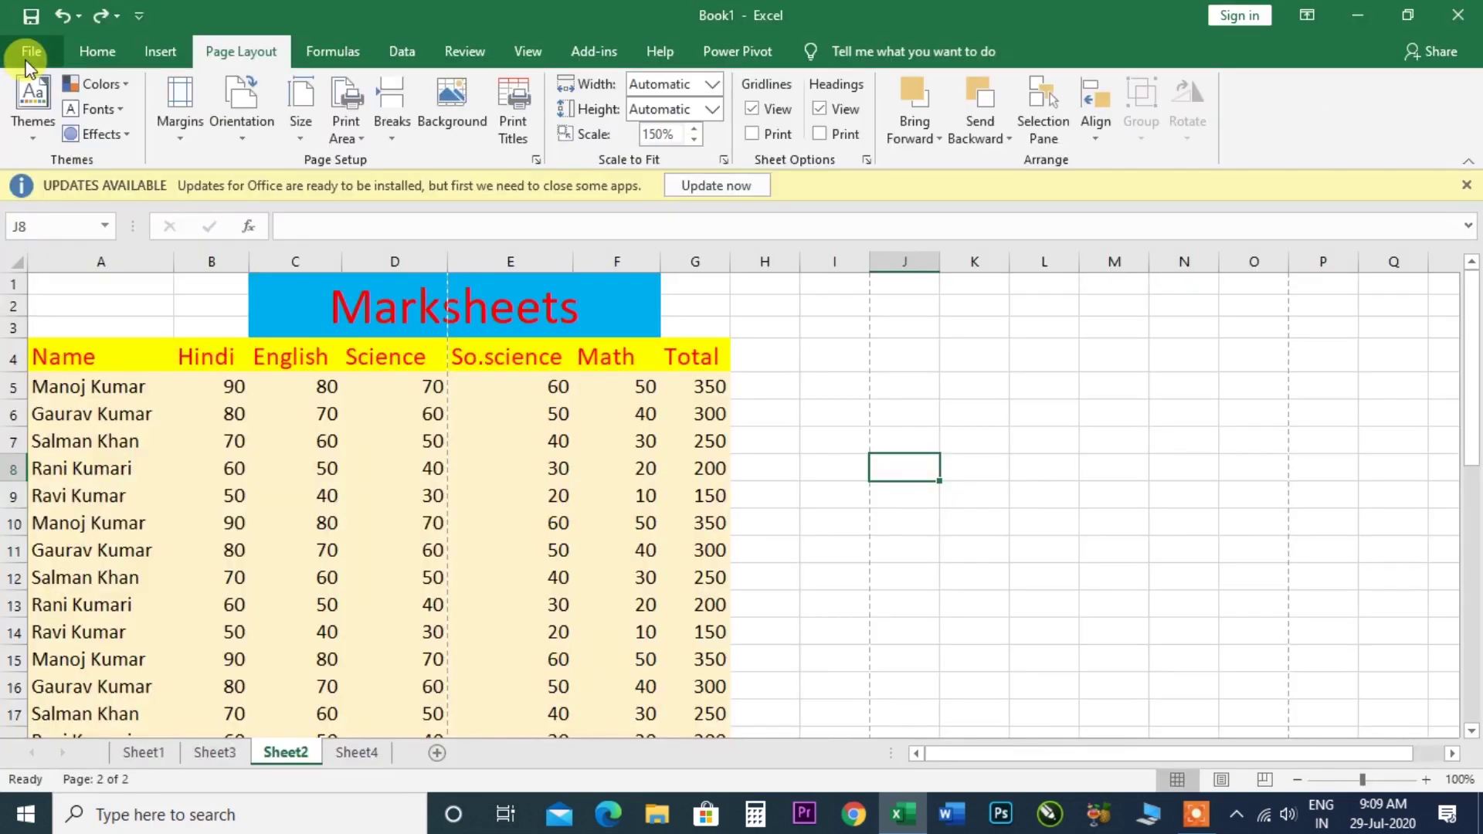
click(672, 135)
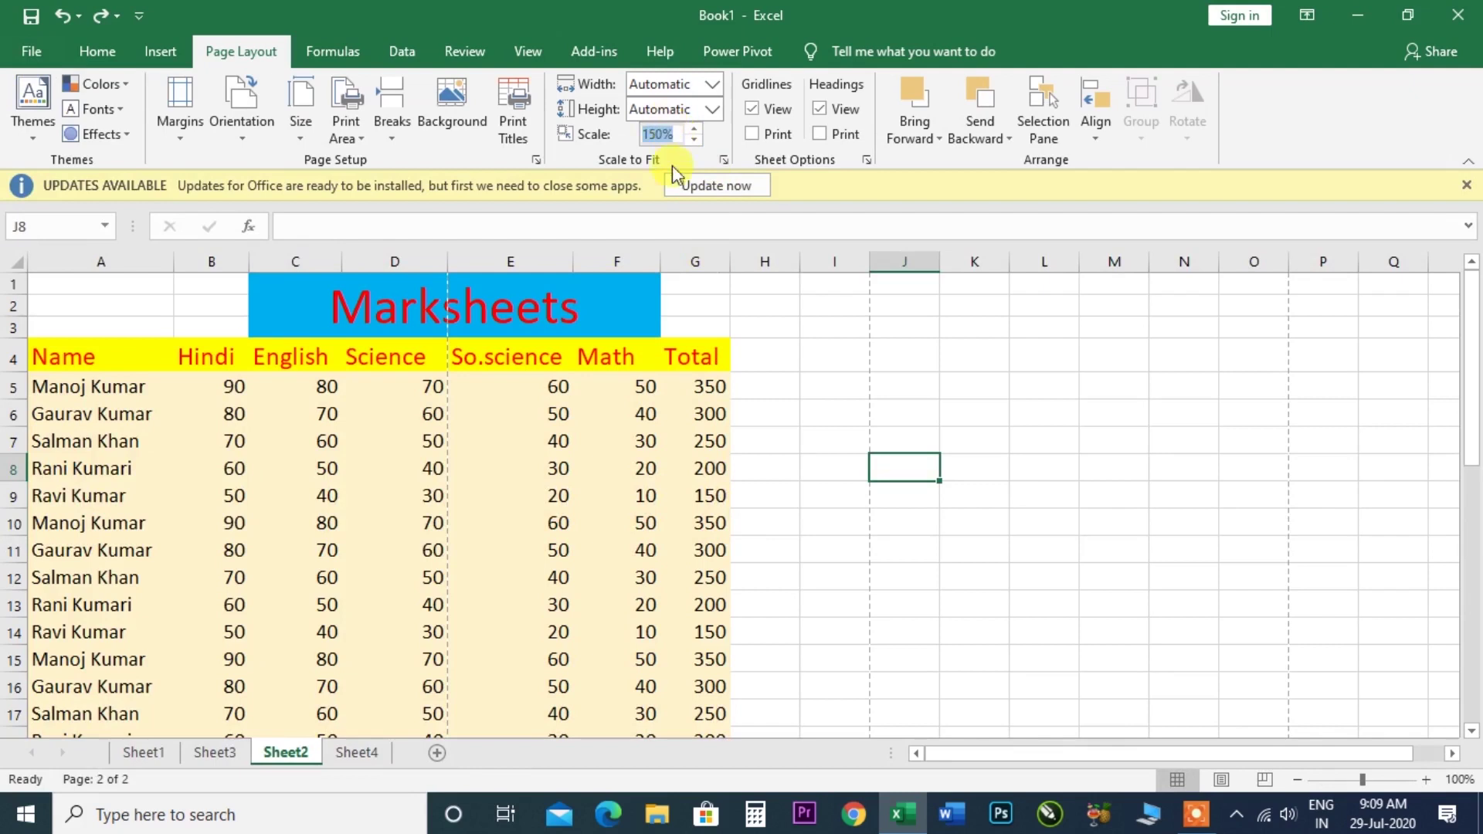
key(BackSpace)
text(100)
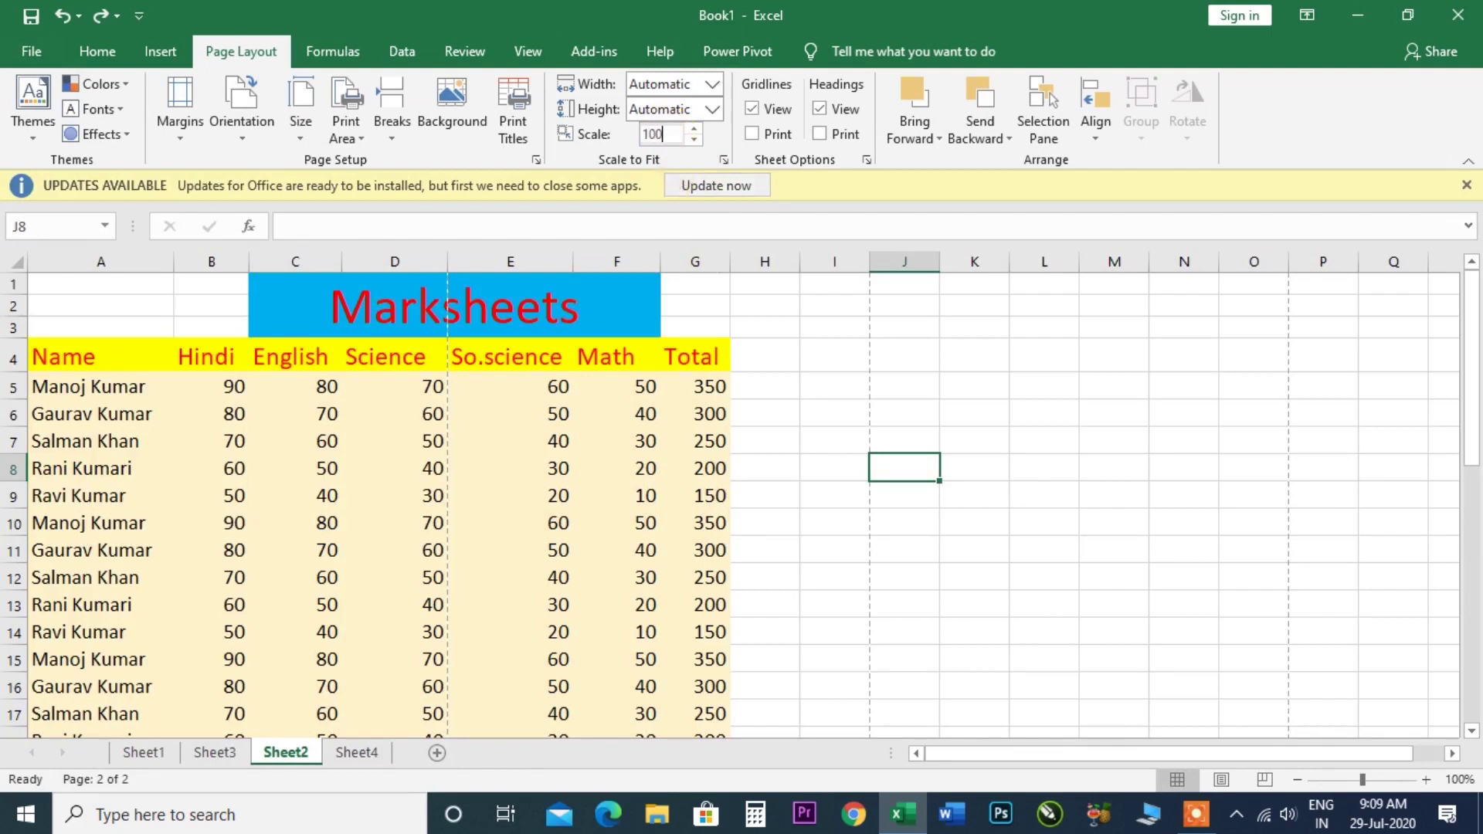
click(958, 356)
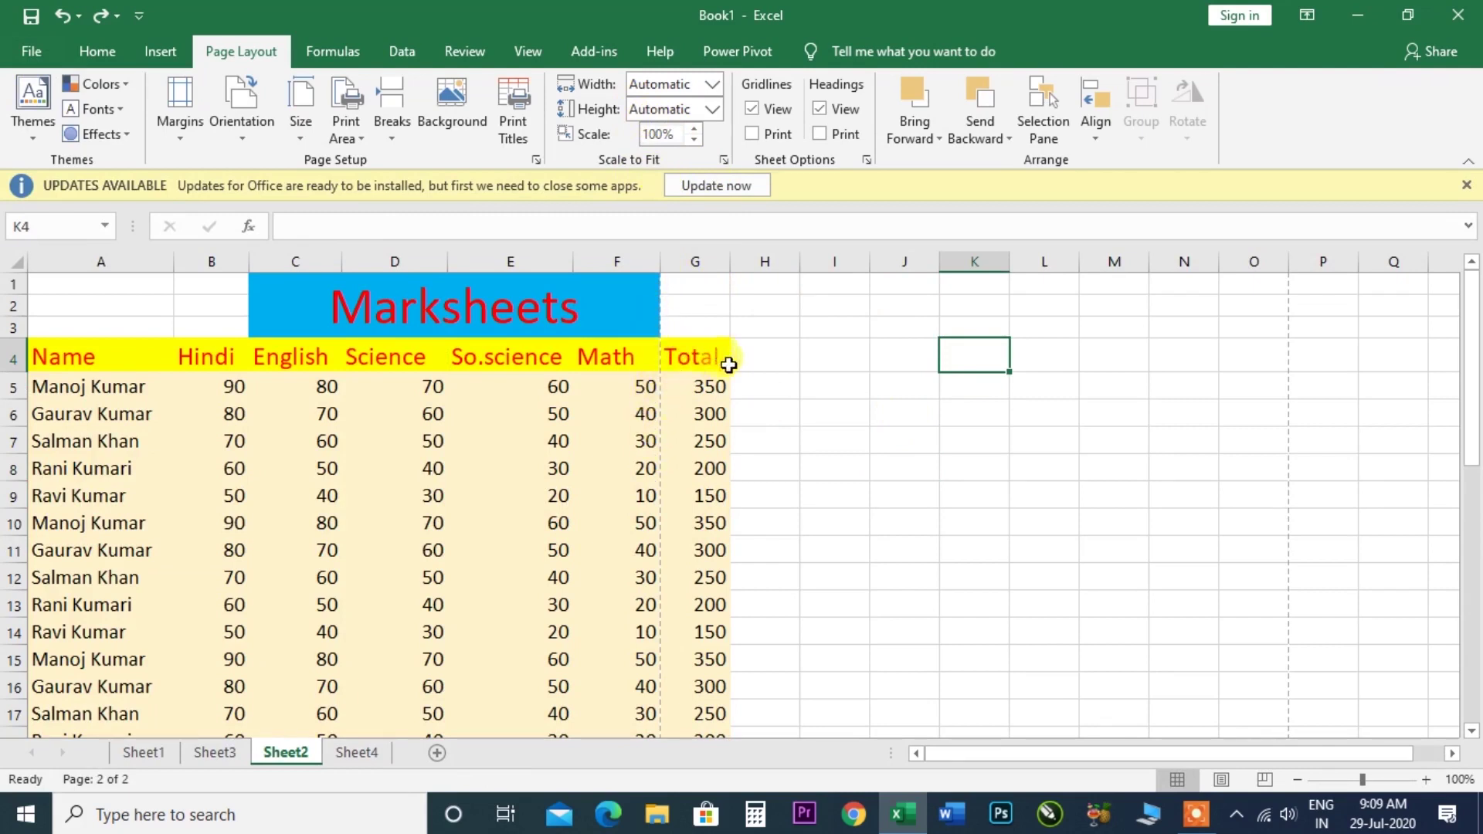
key(ctrl+F2)
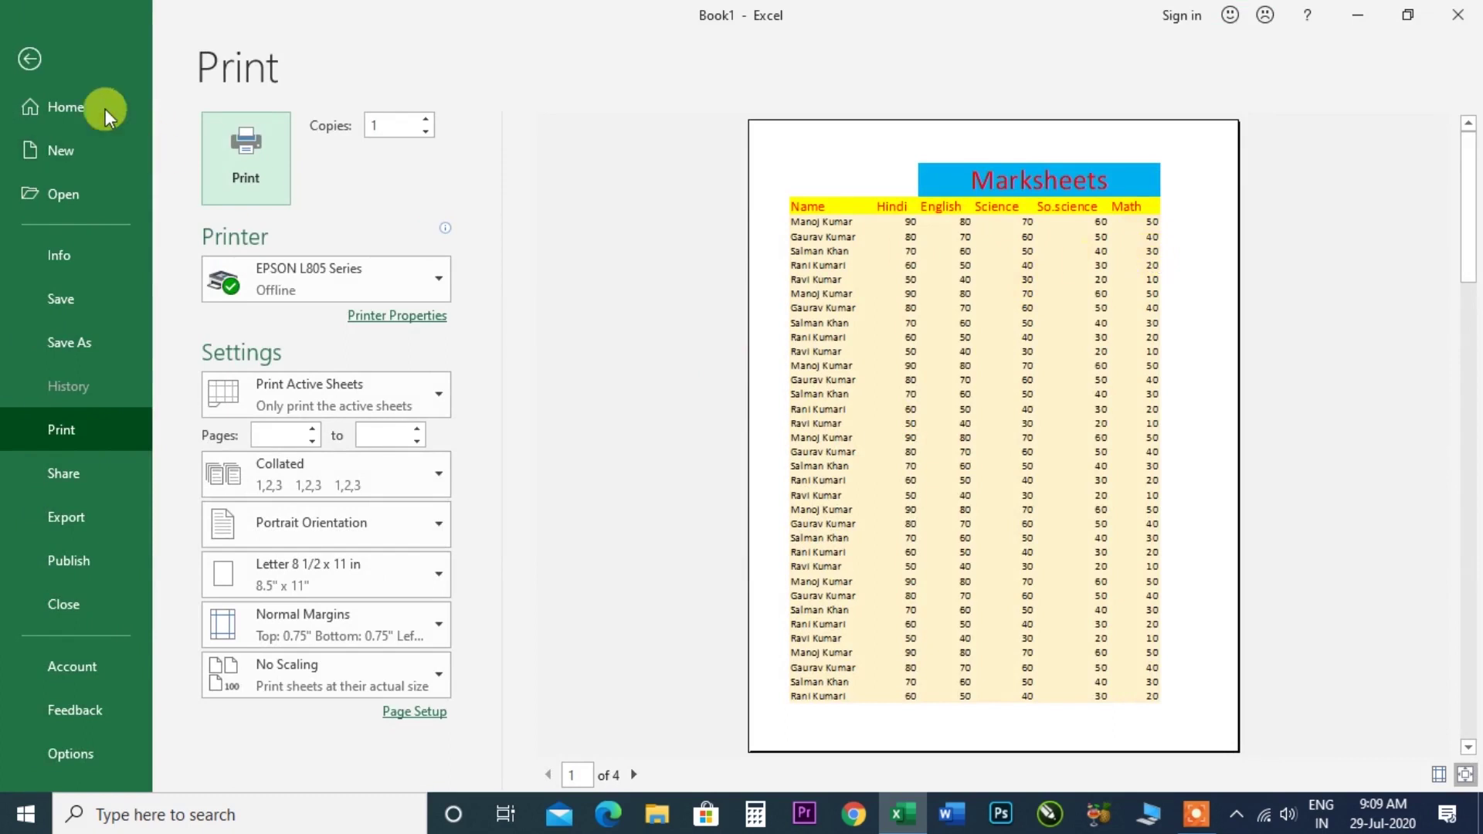
click(31, 56)
Reduce the print scale to 95%, check the Marksheets table in the print preview, and return to the worksheet
click(692, 139)
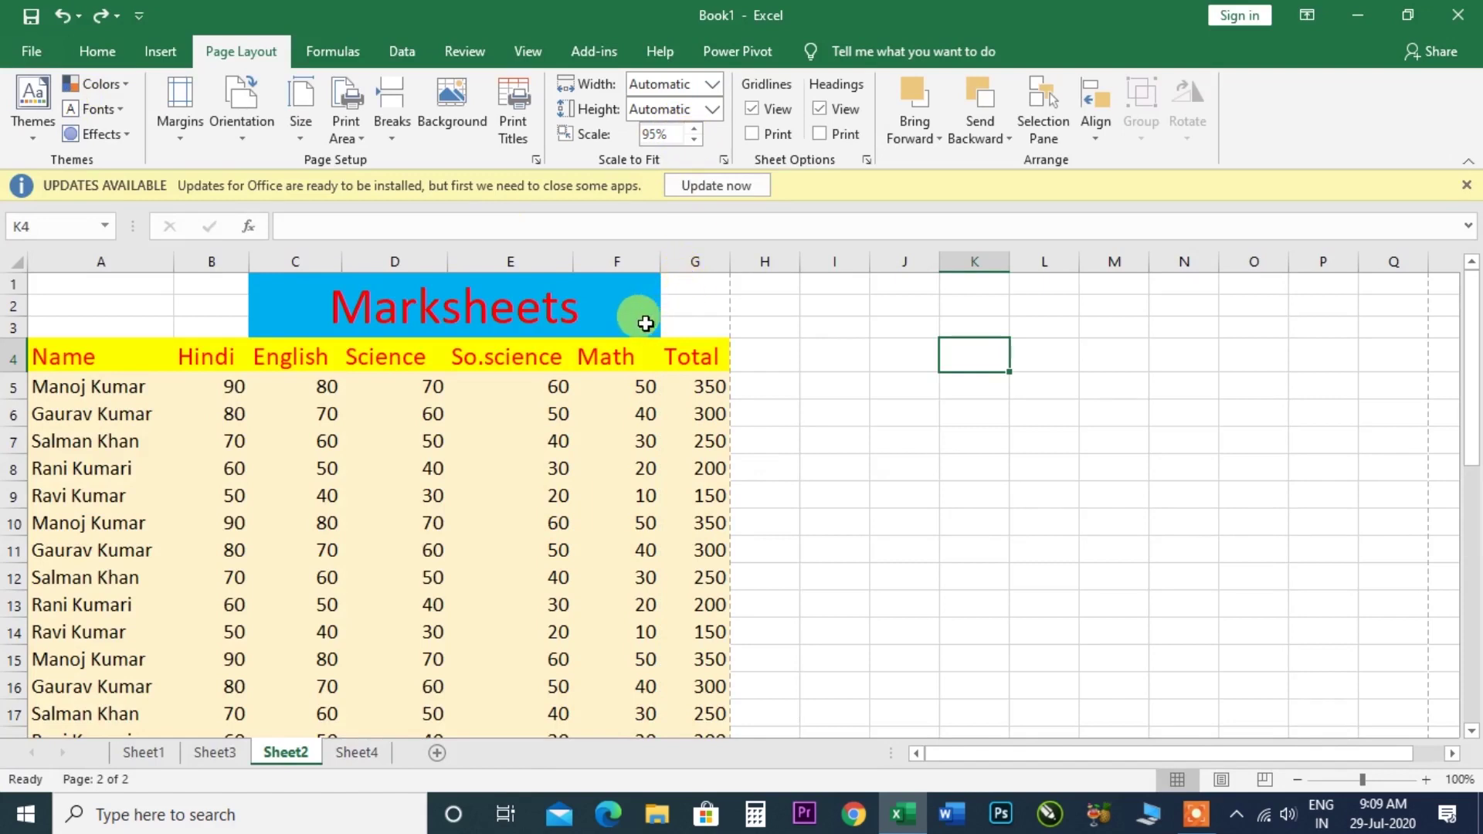
key(ctrl+F2)
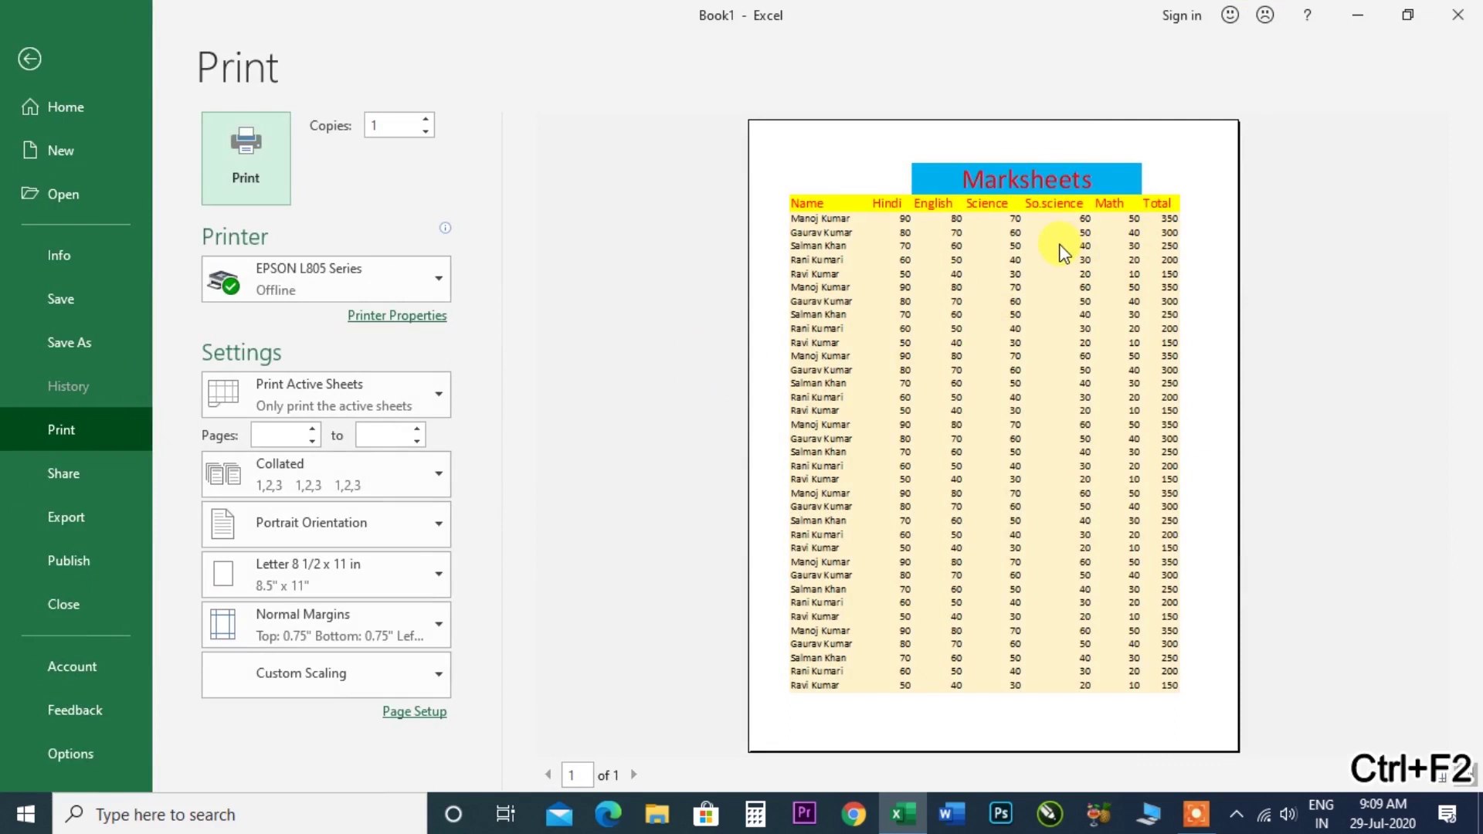
key(ctrl+F2)
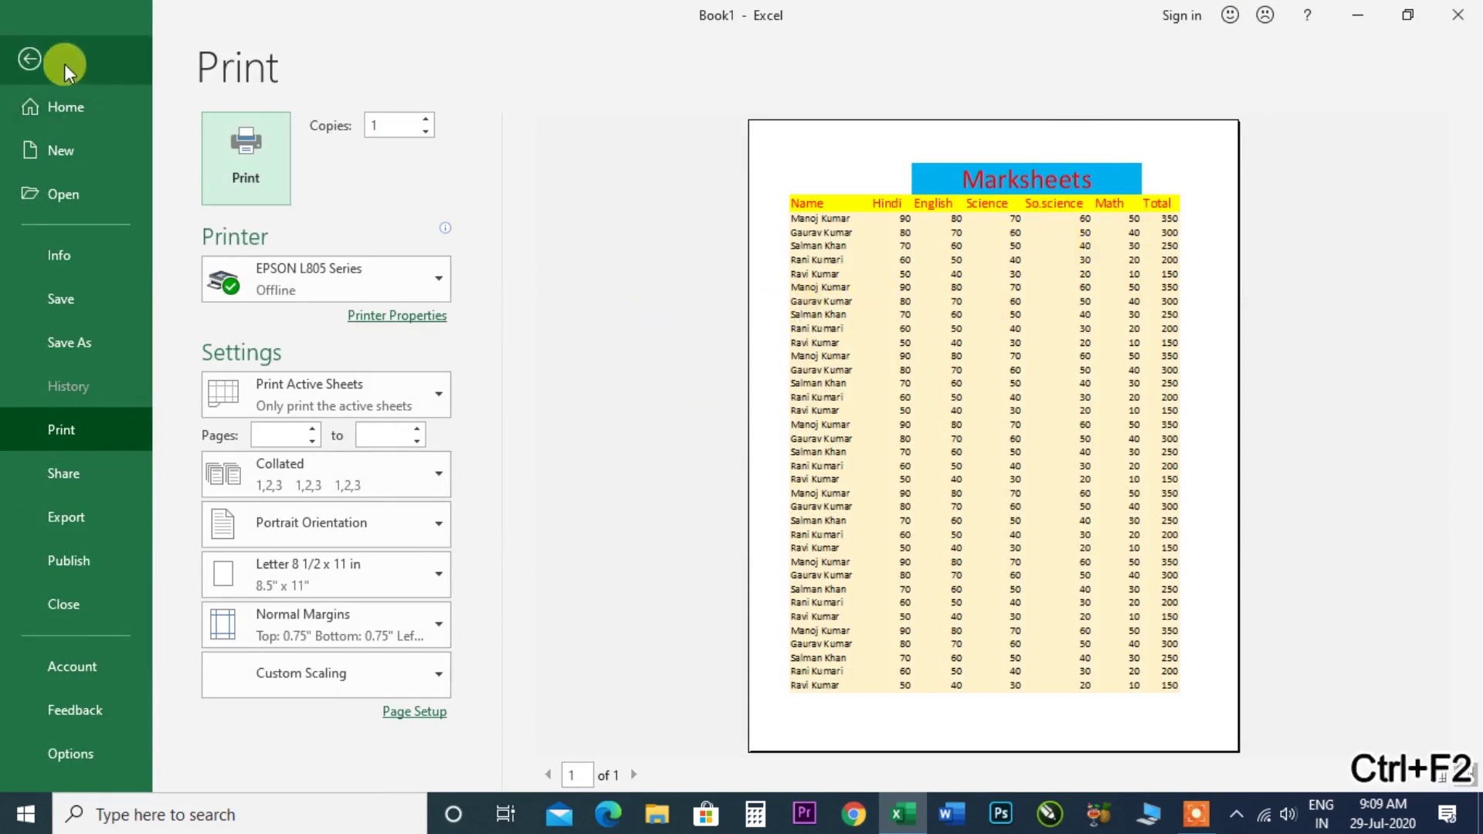
click(33, 59)
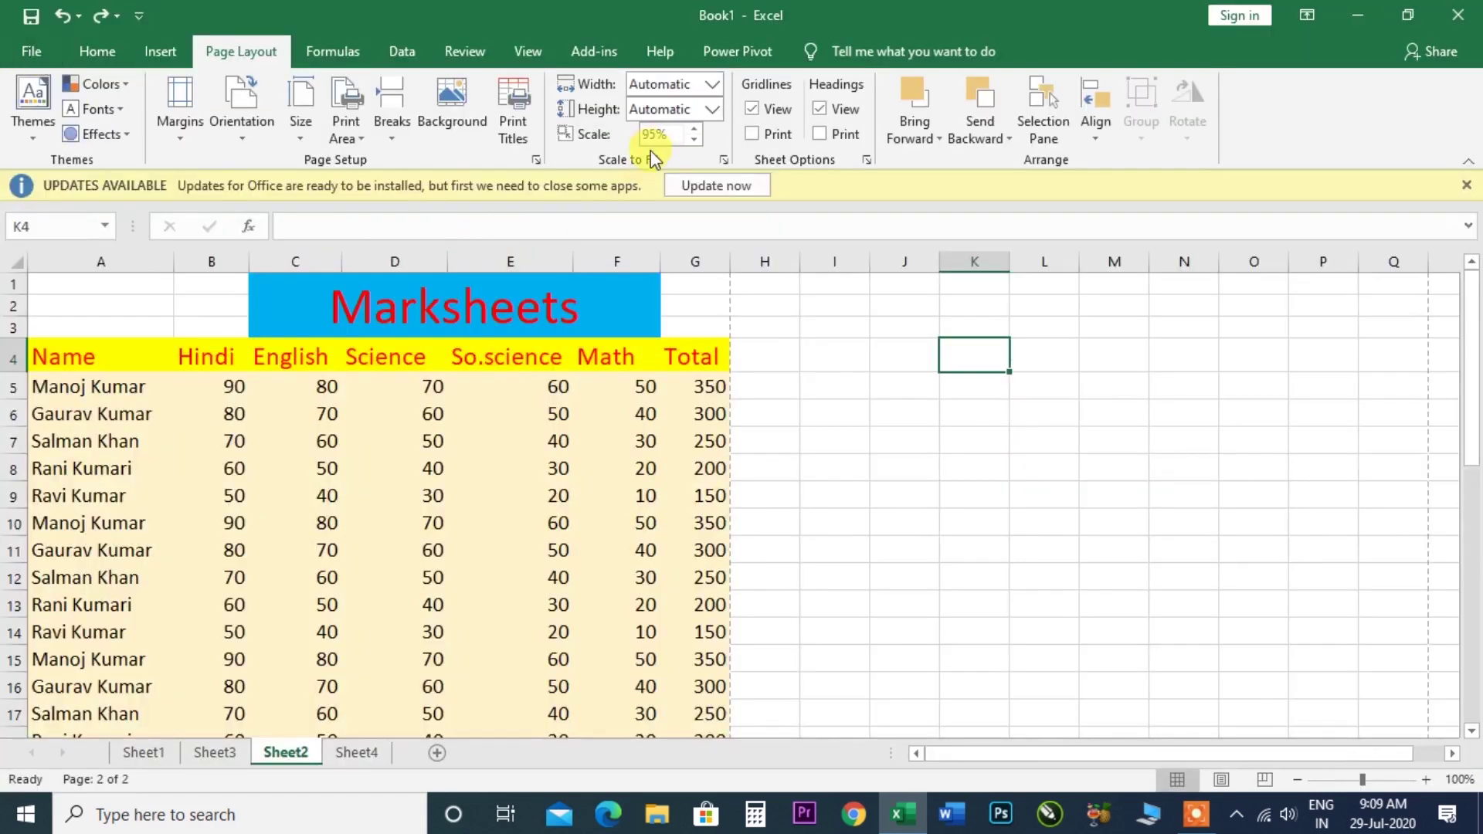